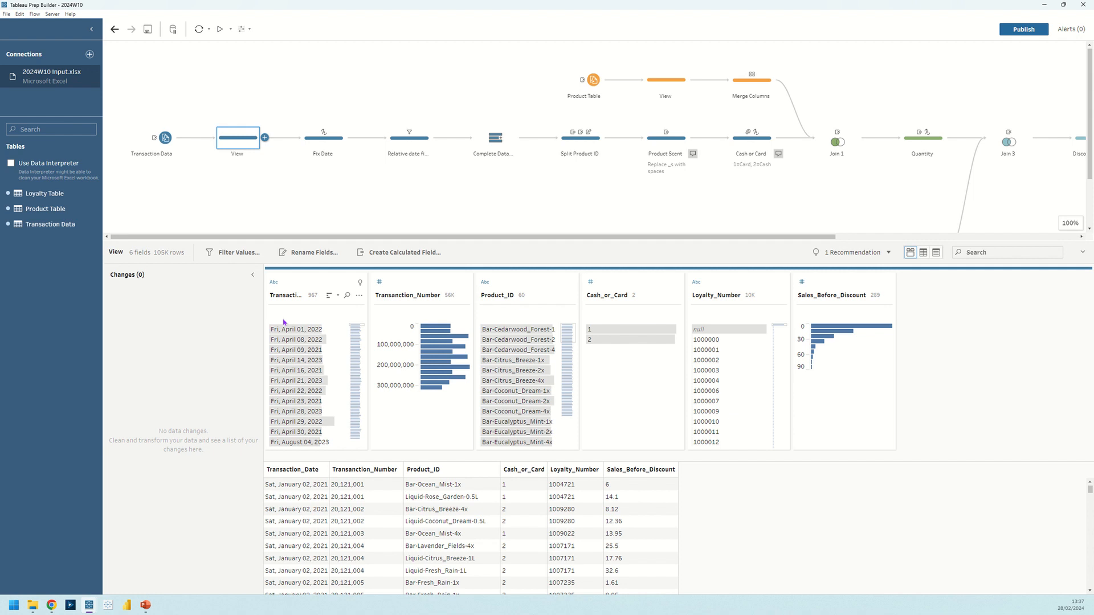
Examine the data type options for Transaction_Date in the View step, and open the Fix Date step.
left_click(274, 285)
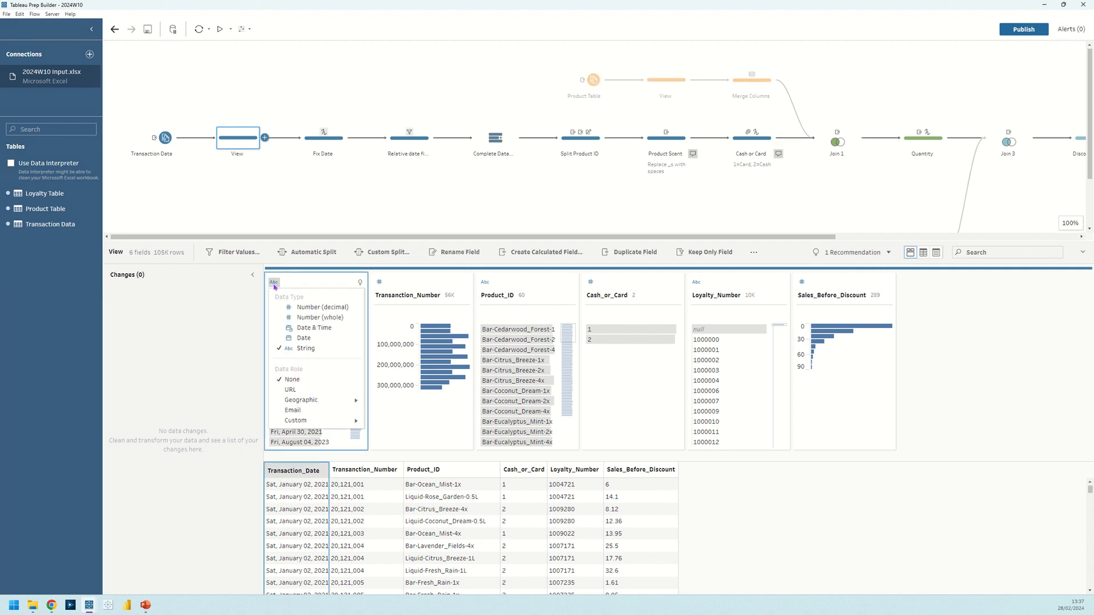
left_click(300, 339)
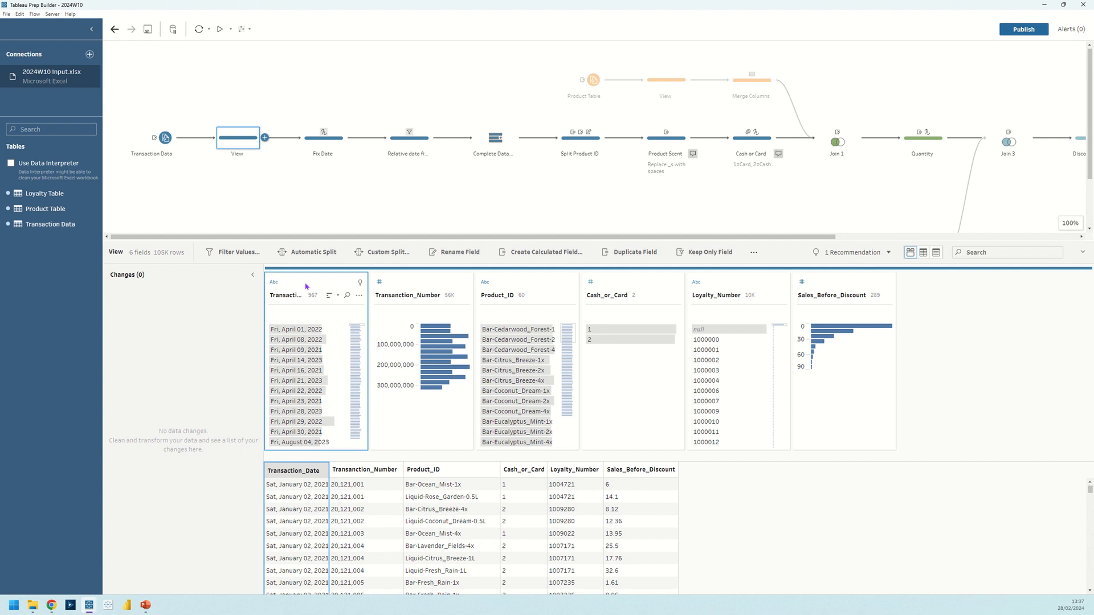
left_click(325, 140)
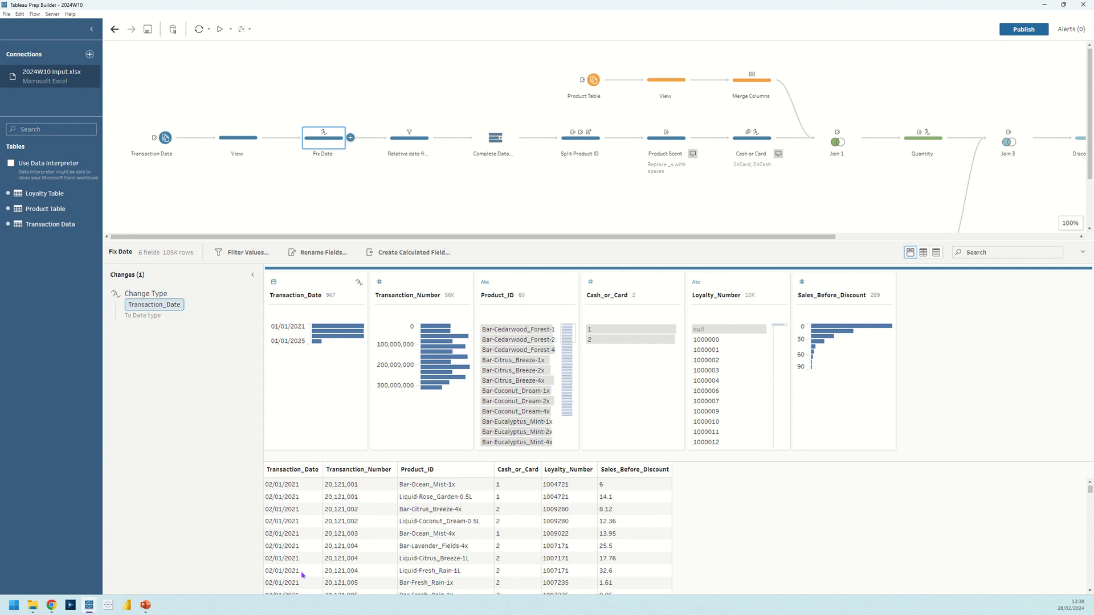
Filter Transaction_Date in the Fix Date step by relative dates, keeping the last 2 years.
left_click(359, 296)
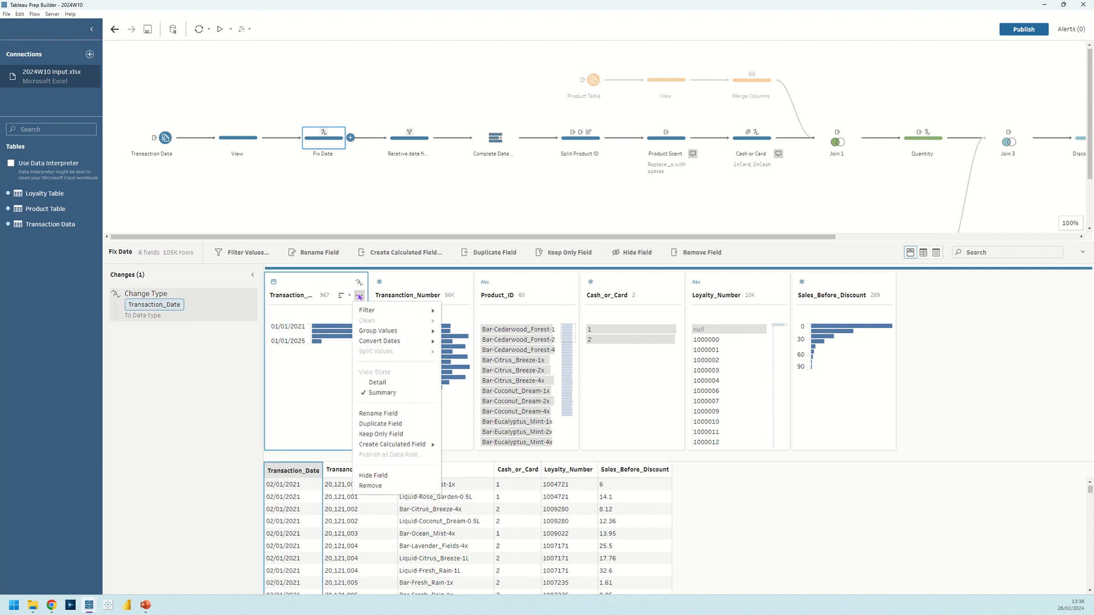
mouse_move(370, 310)
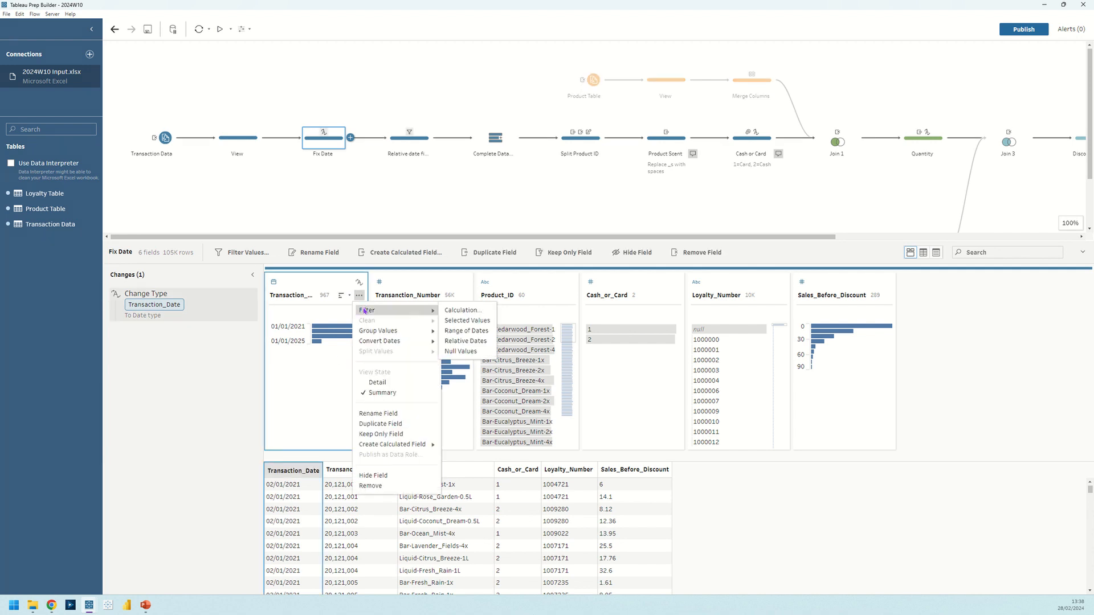
left_click(465, 341)
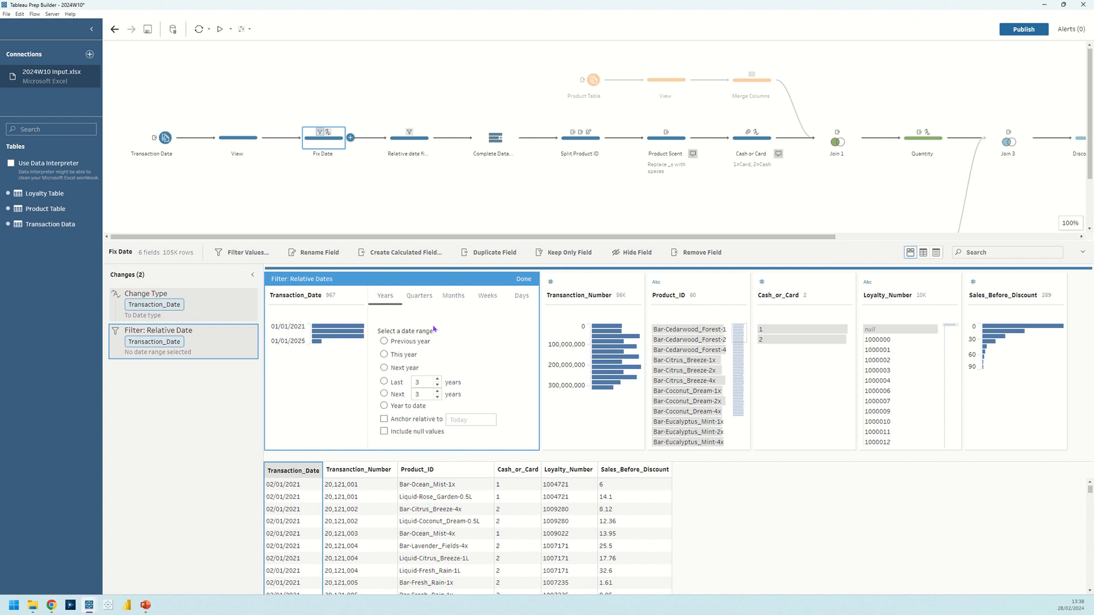
left_click(385, 383)
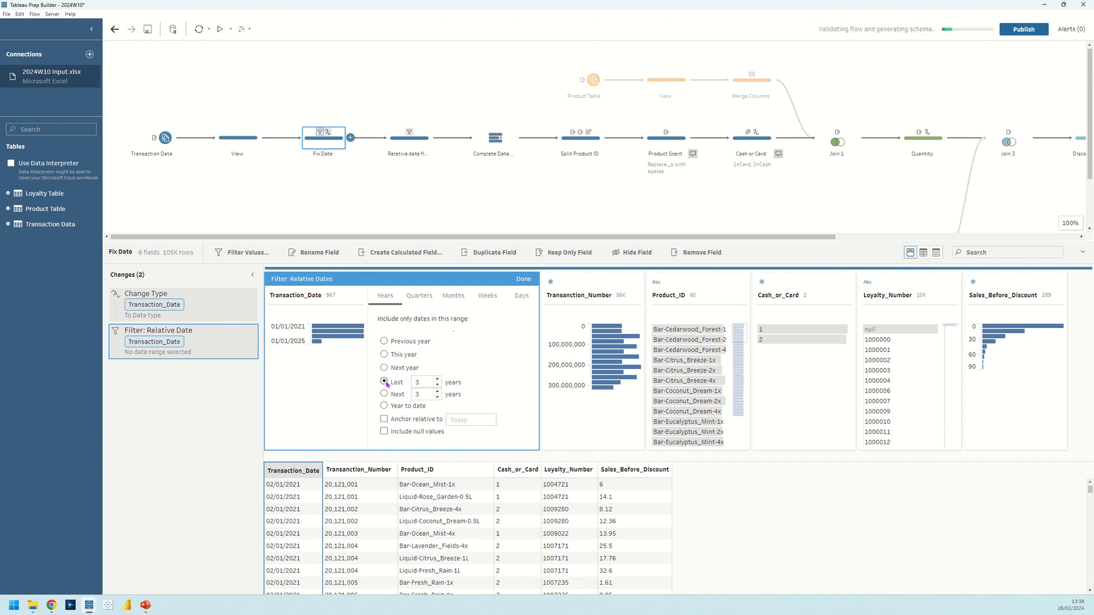
left_click(437, 385)
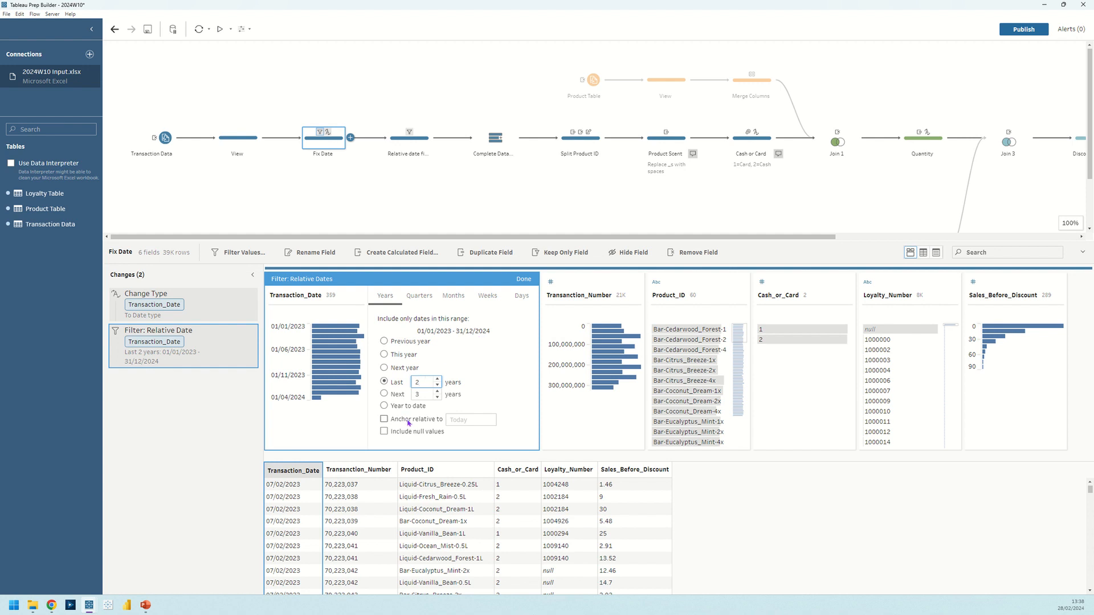
Anchor the relative date filter on Transaction_Date to 06/03/2024.
left_click(438, 420)
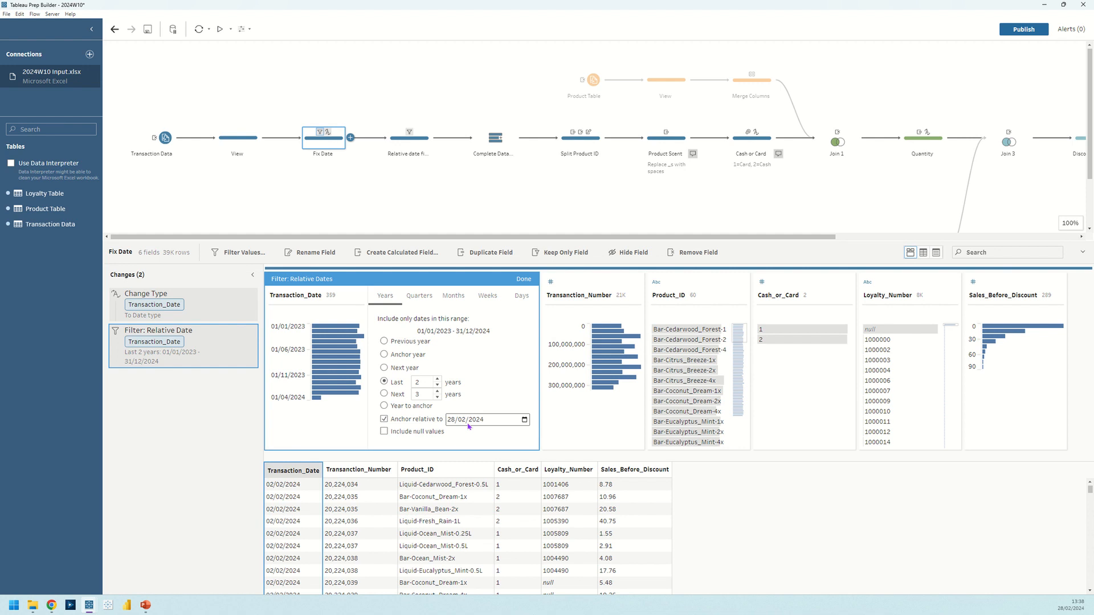
left_click(467, 423)
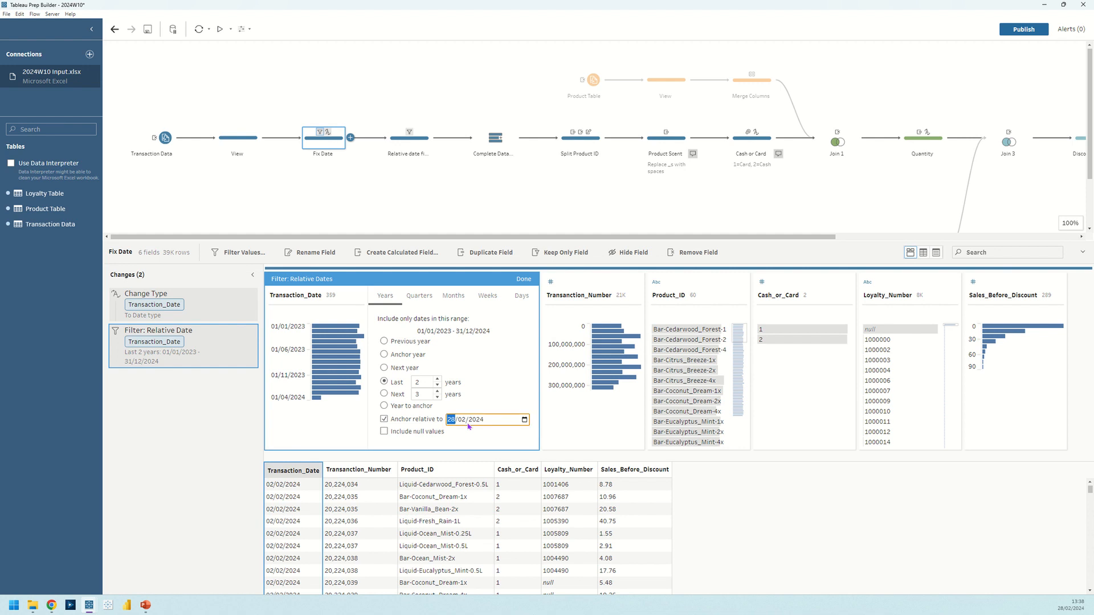
left_click(525, 420)
left_click(545, 437)
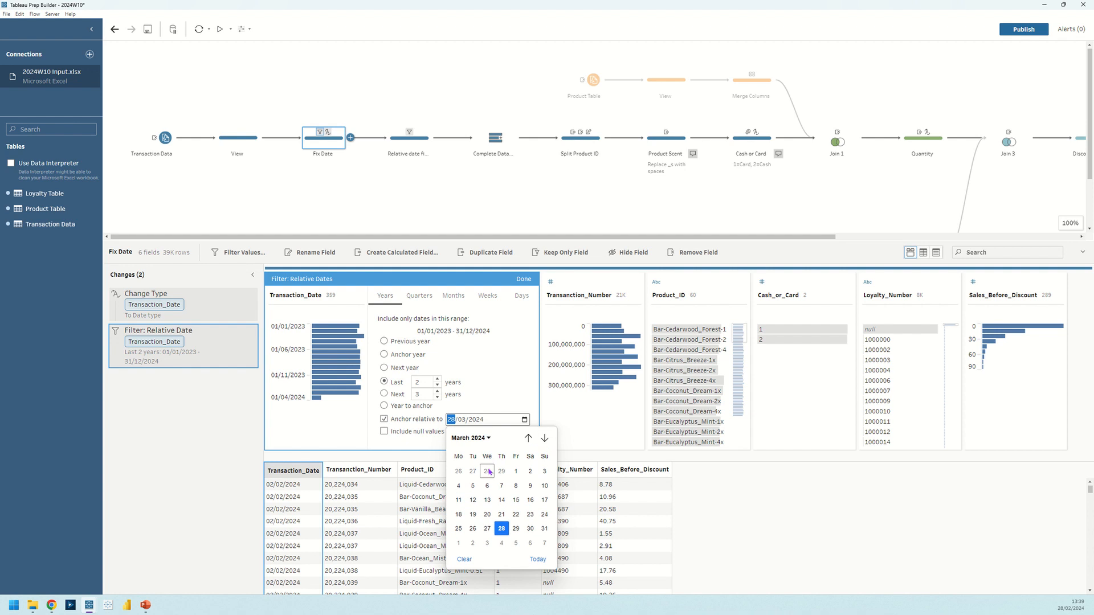
left_click(487, 485)
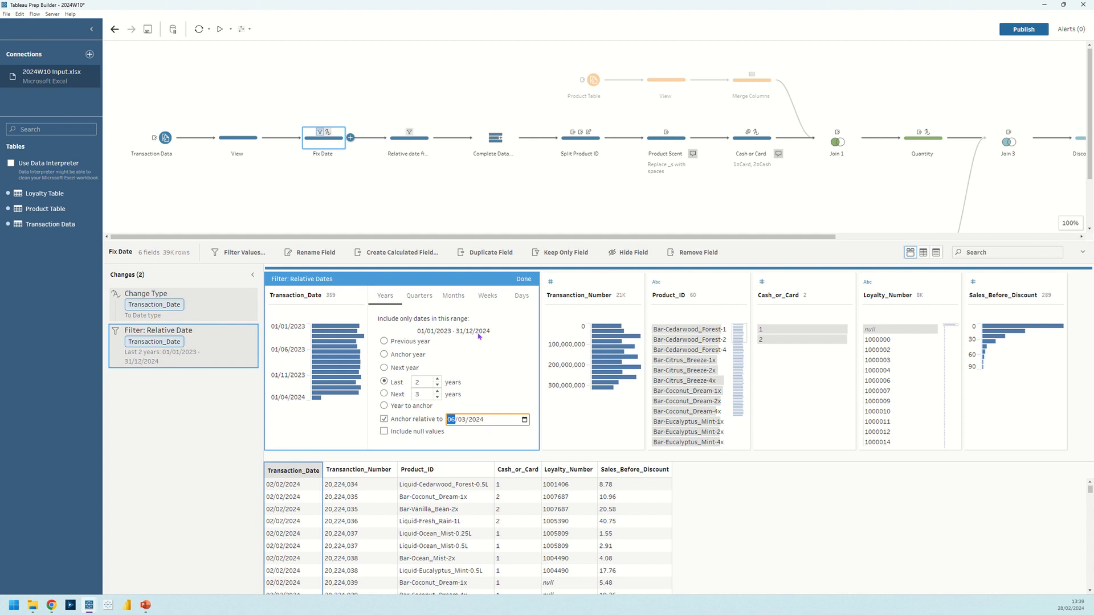
Turn off the filter's anchor date and delete the relative date filter from the Fix Date step.
mouse_move(323, 399)
left_click(404, 420)
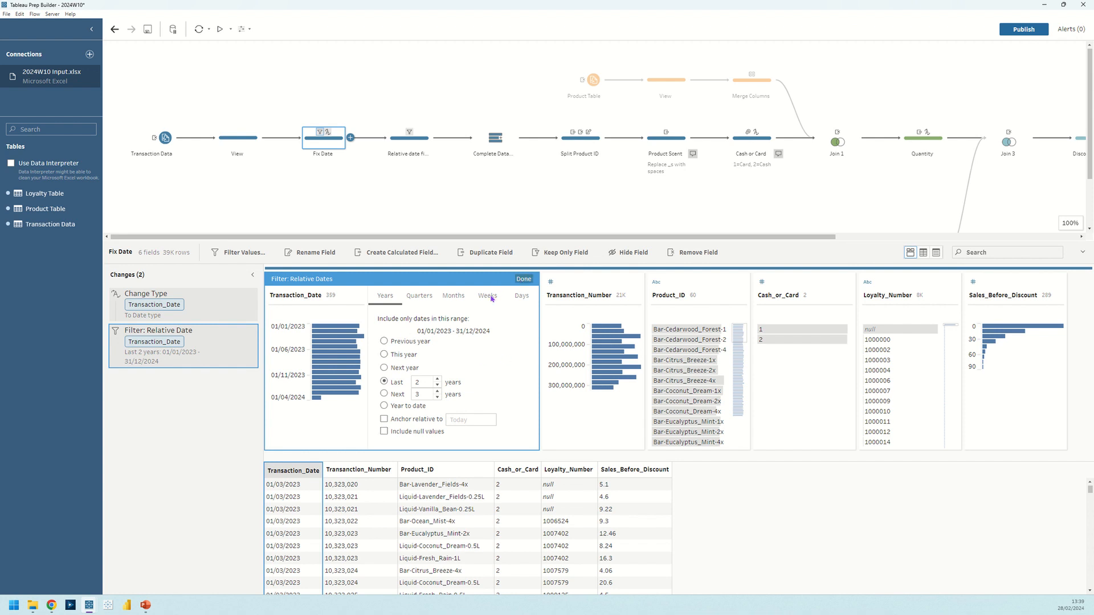
left_click(523, 280)
left_click(250, 334)
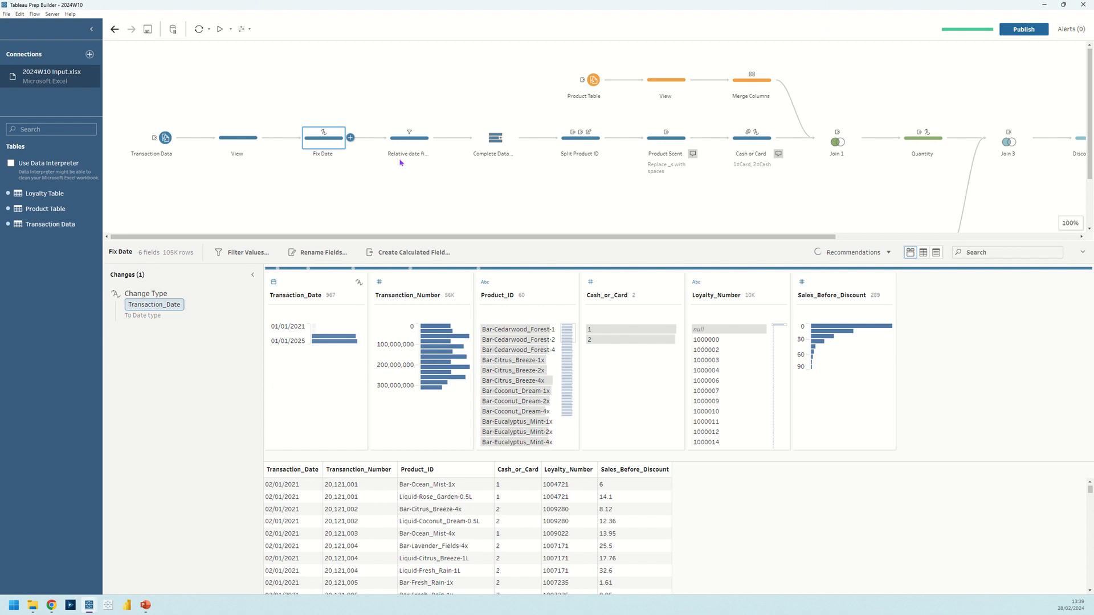
Inspect the Relative date filter step, the step types that can be added after it, and the Complete Dataset step.
left_click(409, 138)
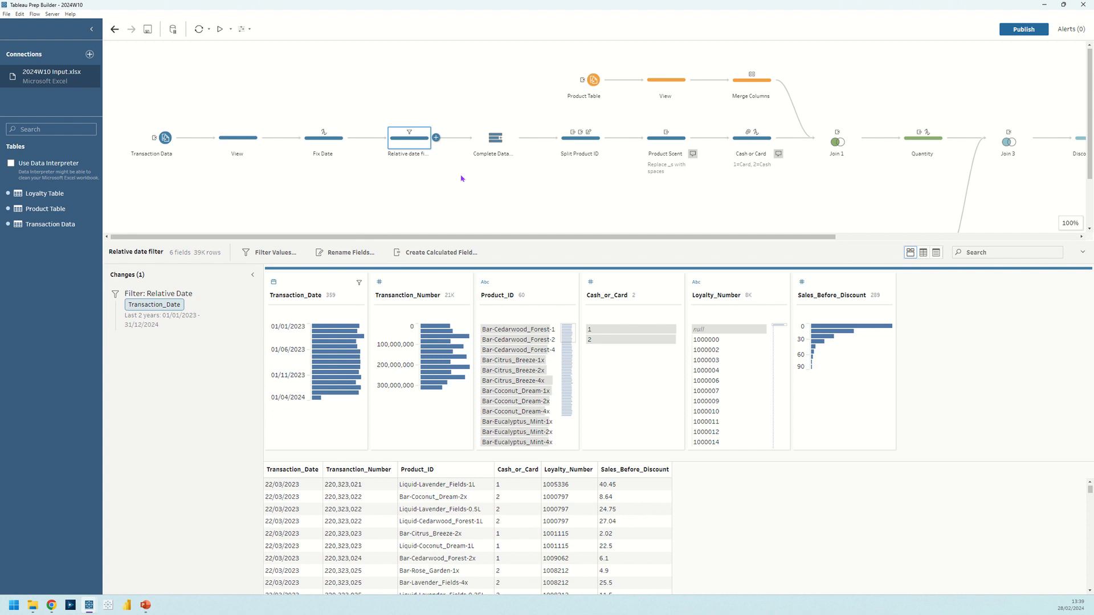
left_click(493, 149)
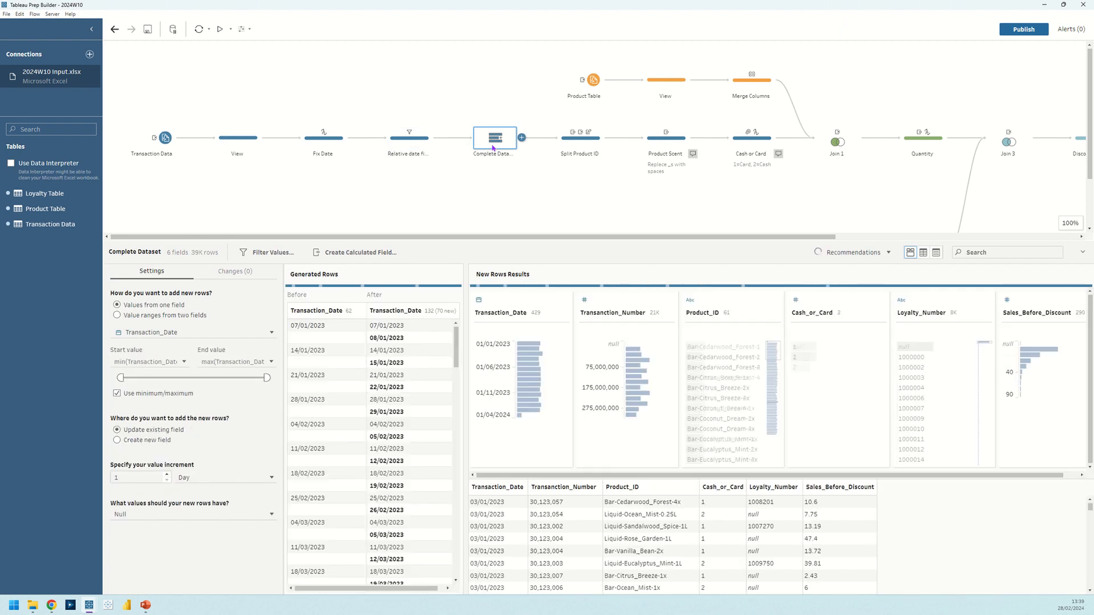
left_click(435, 139)
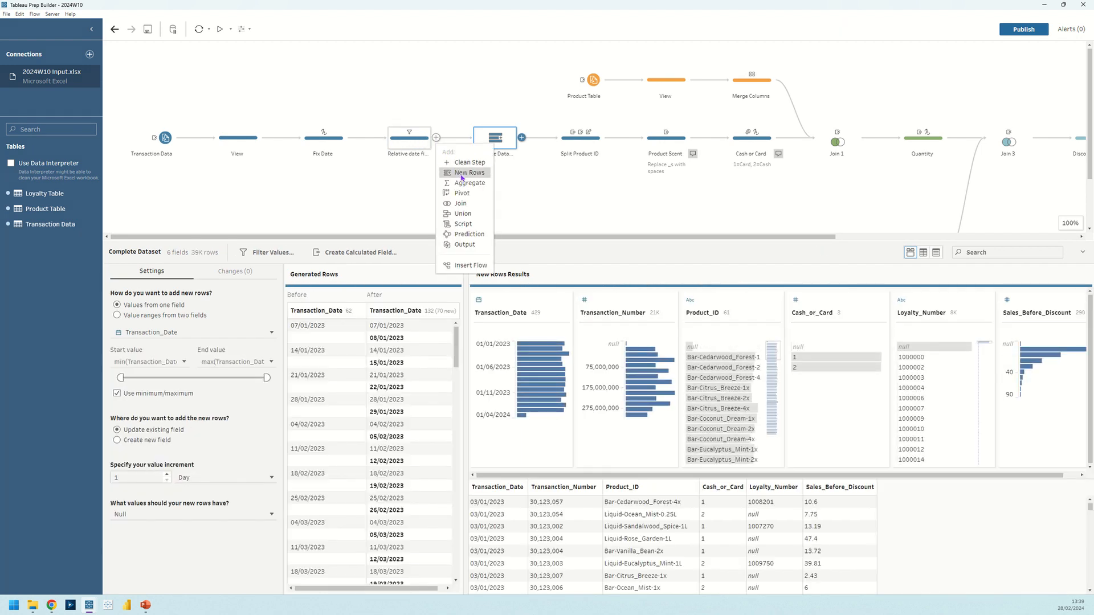
left_click(491, 142)
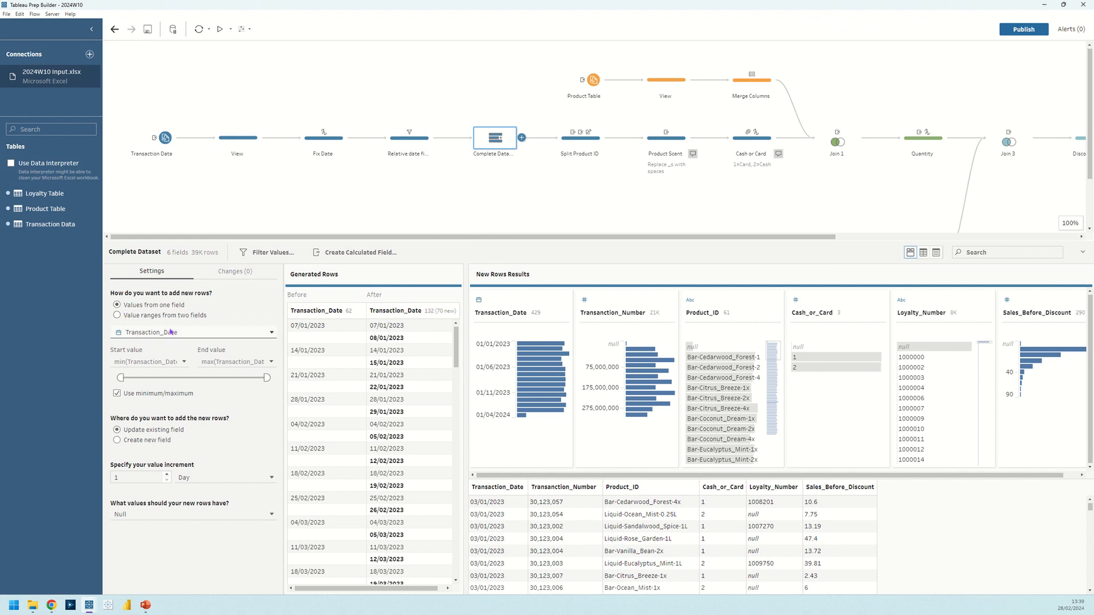
Examine the Complete Dataset step's source field, its full list of generated dates, and the value options for new rows.
left_click(188, 333)
left_click(188, 332)
left_click_drag(455, 344, 448, 573)
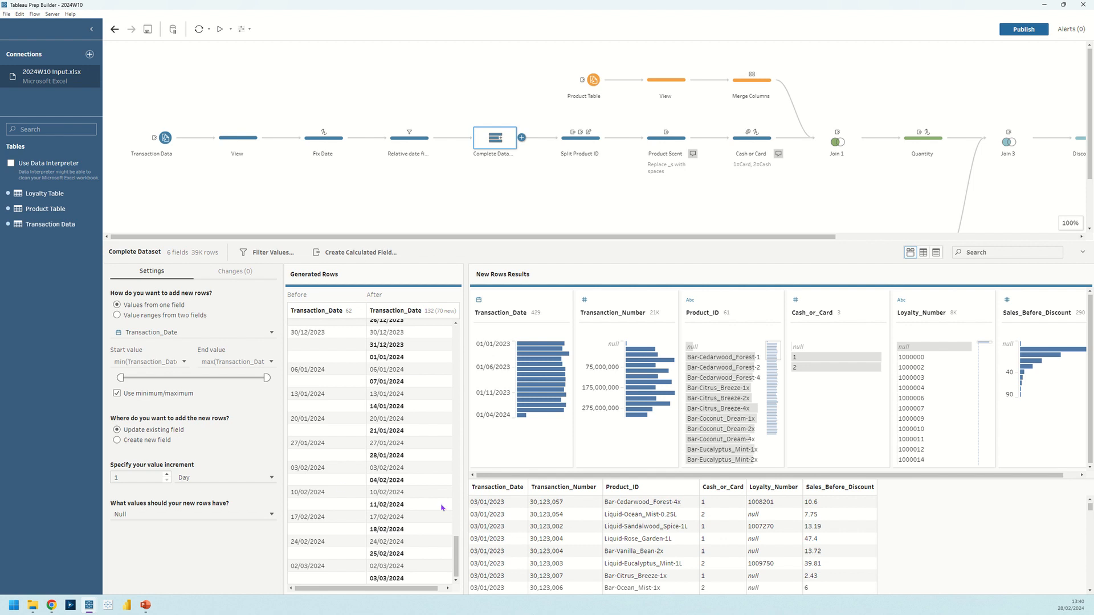
scroll(445, 518, "up", 10)
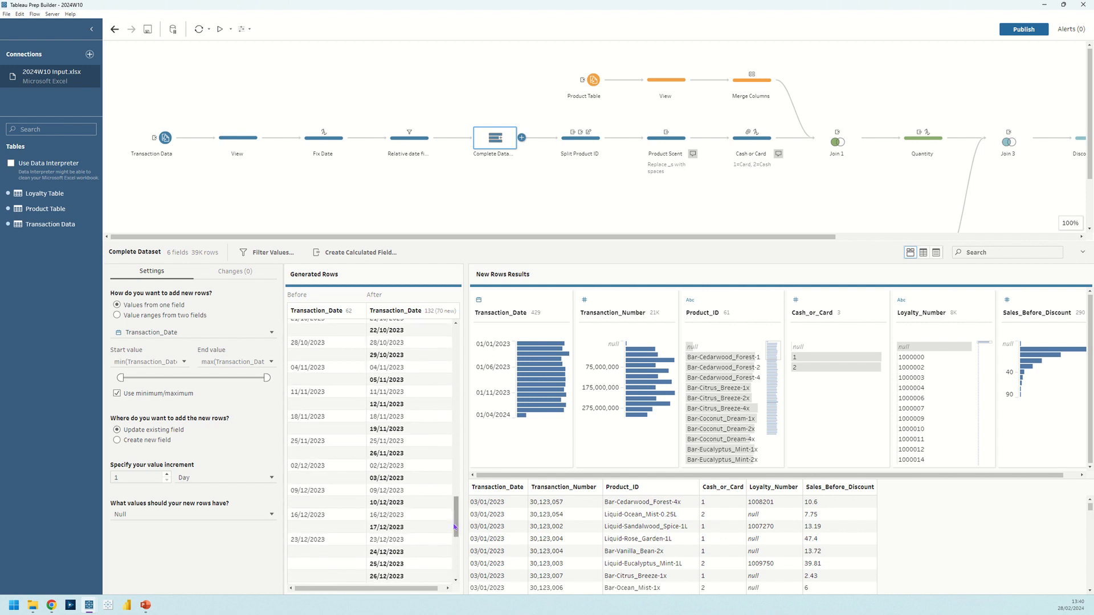
left_click_drag(456, 516, 456, 347)
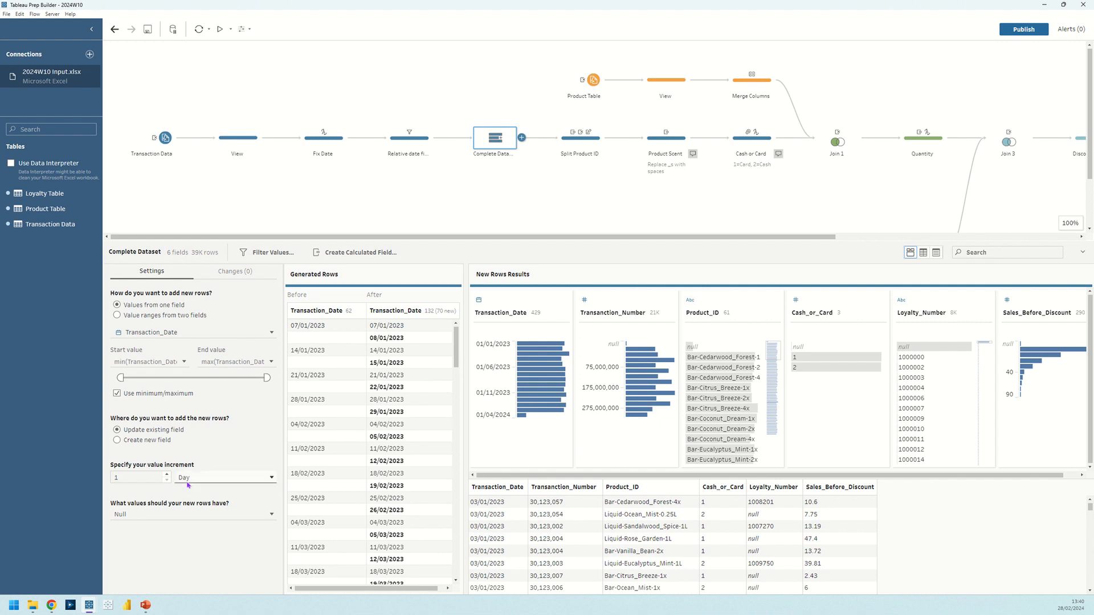
left_click(189, 513)
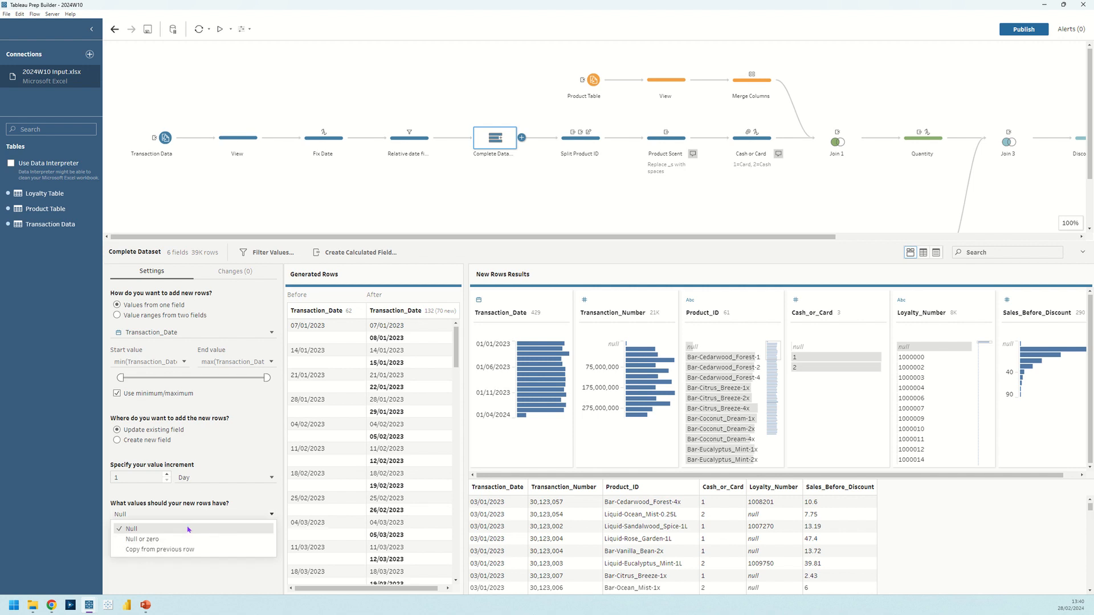
left_click(188, 526)
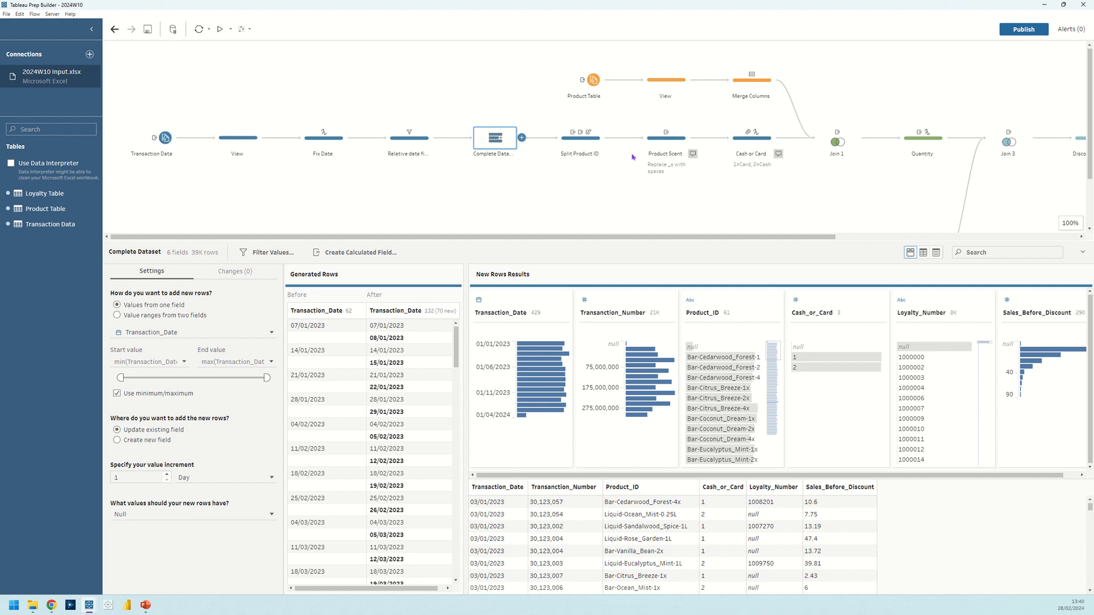
Try a custom split of Product_ID in the Complete Dataset step, using the separator "-" and splitting off all fields.
left_click(596, 143)
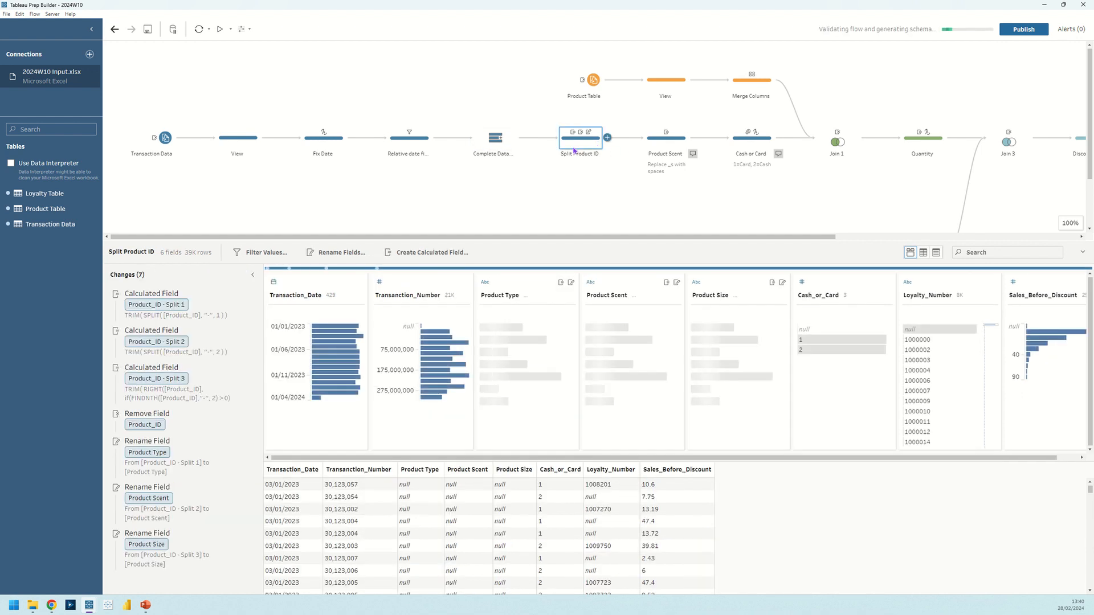
left_click(495, 139)
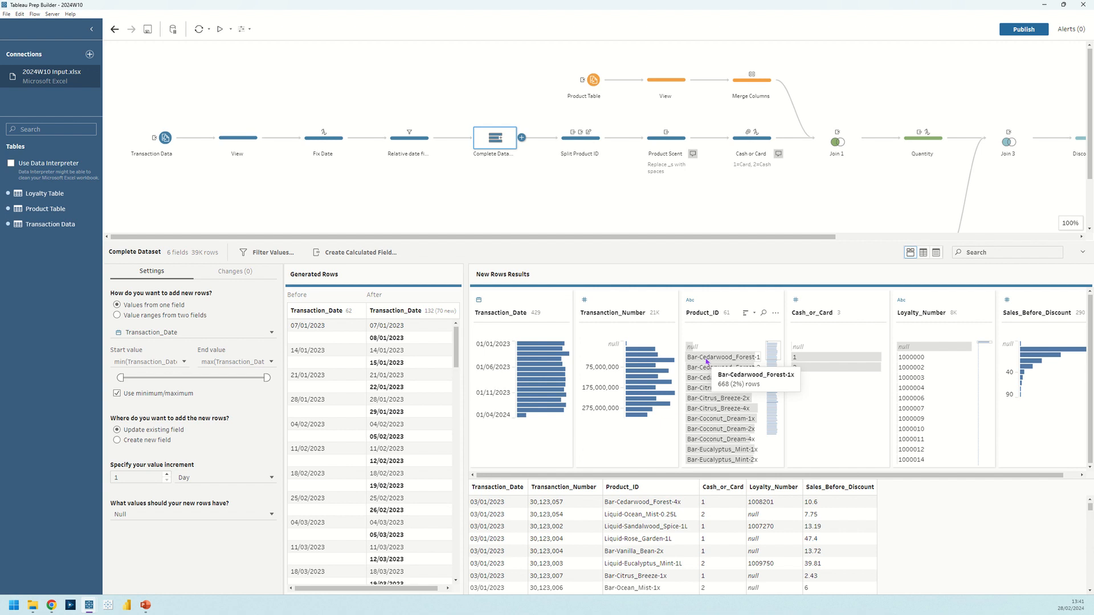
left_click(775, 313)
mouse_move(802, 363)
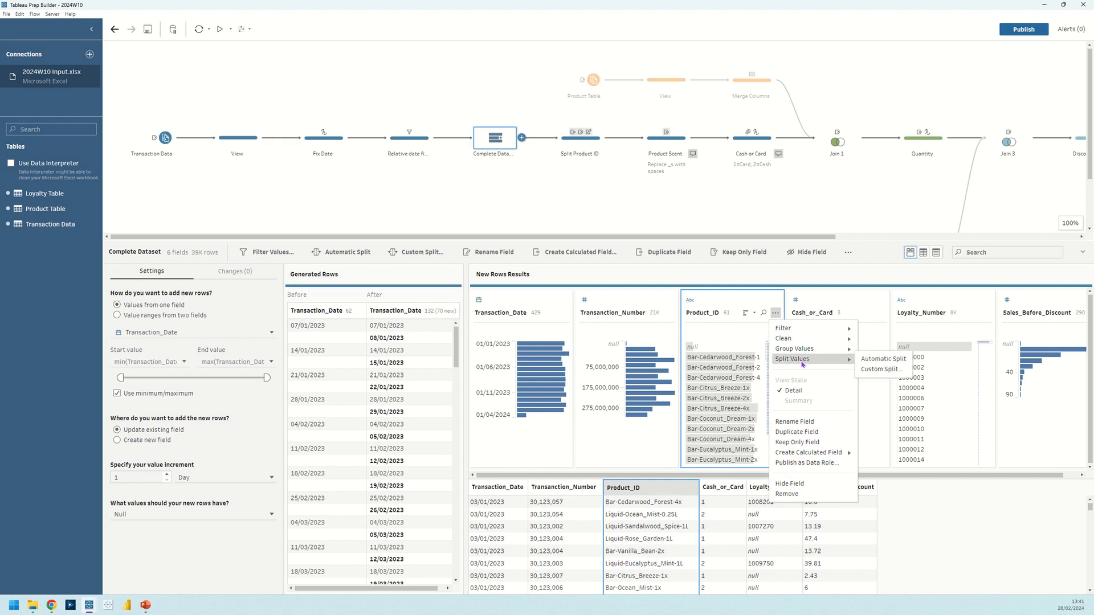
left_click(880, 369)
type("-")
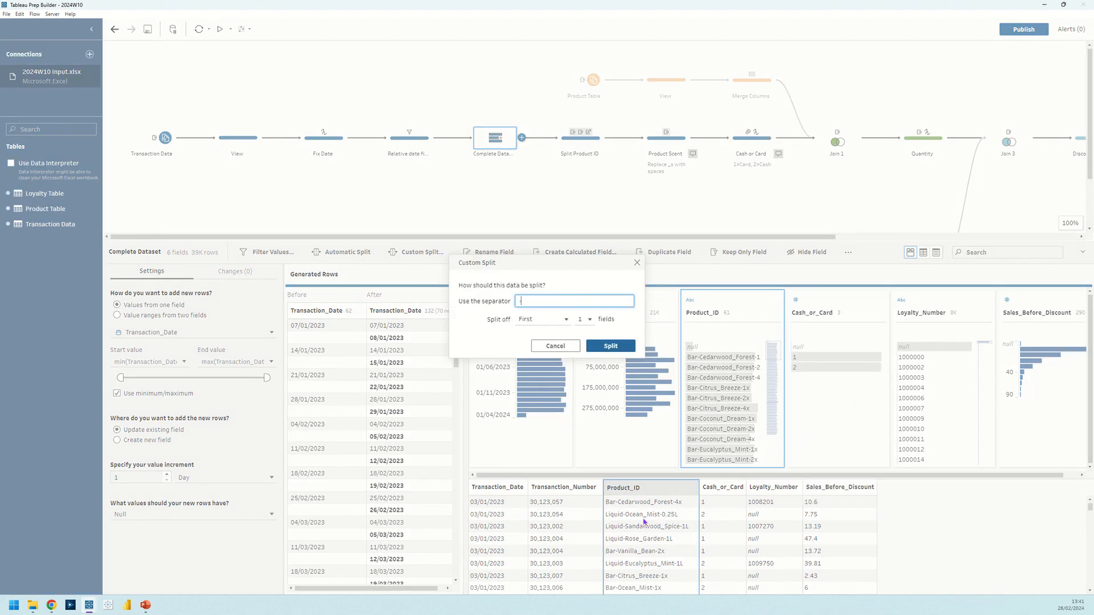
left_click(543, 319)
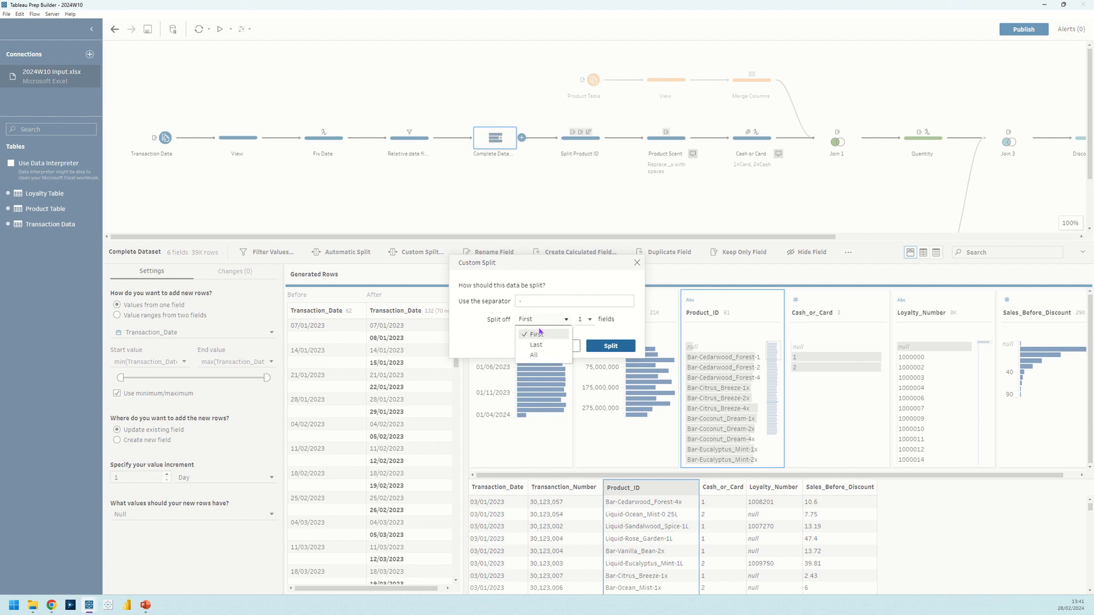
left_click(541, 355)
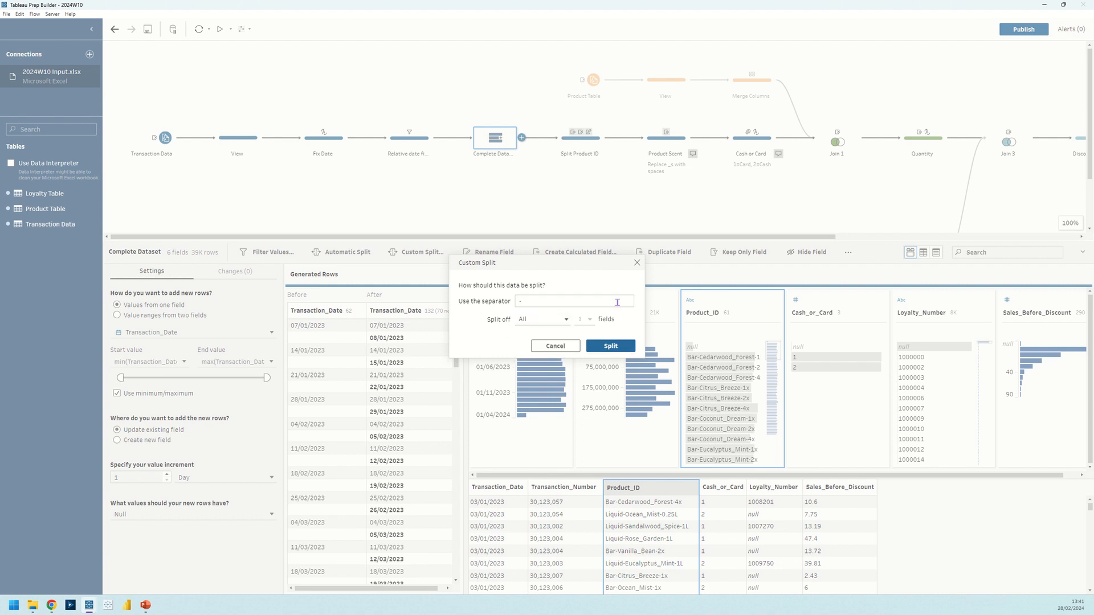
left_click(637, 263)
Review the three Product_ID split calculations and the Product Size rename in the Split Product ID step.
left_click(578, 140)
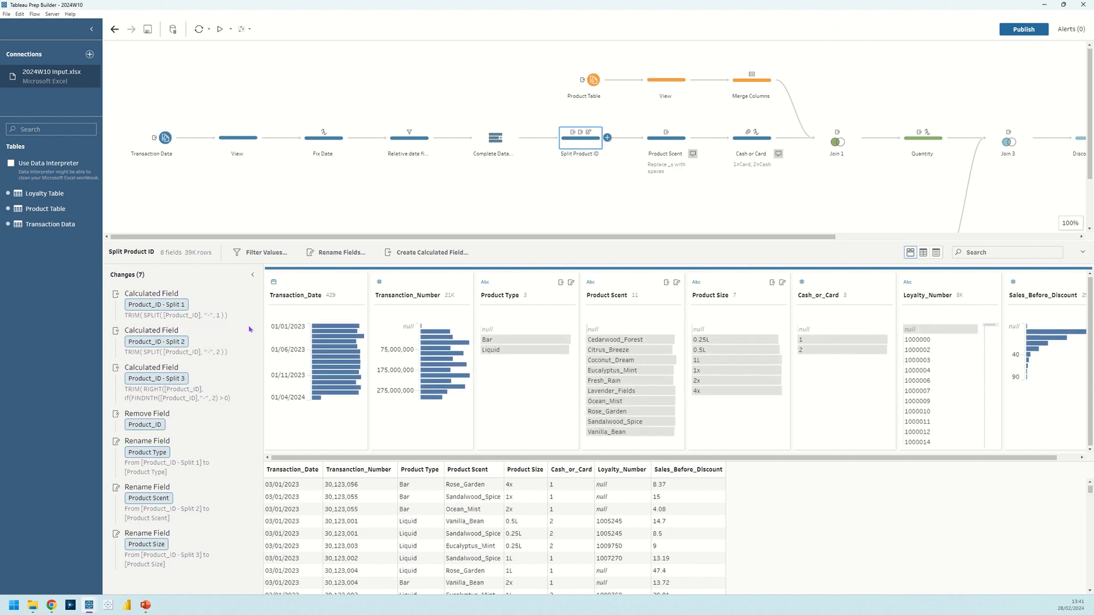
left_click(172, 317)
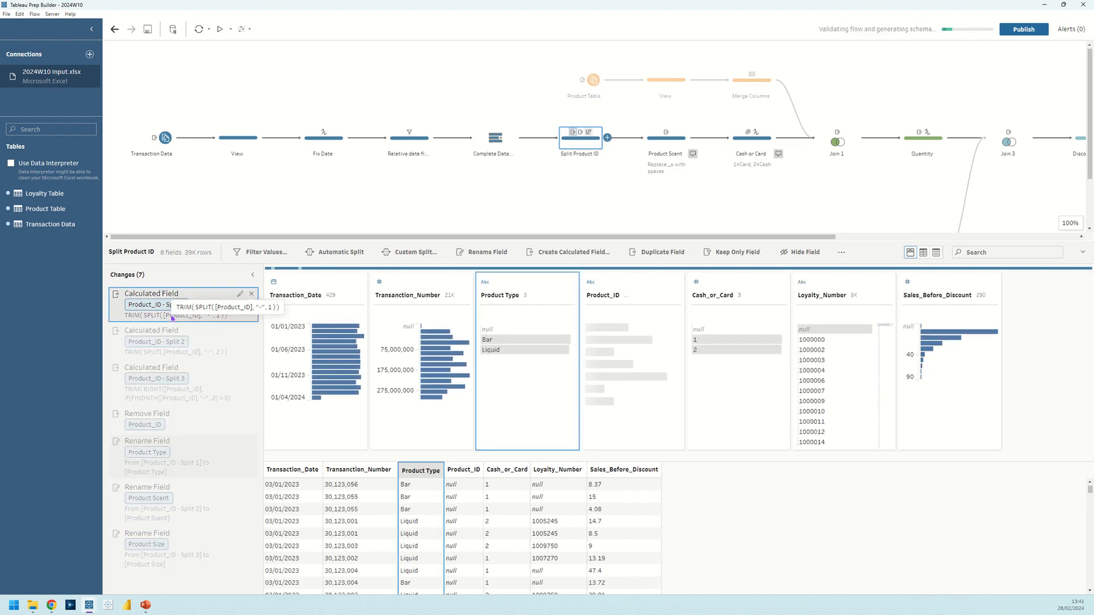
left_click(214, 353)
left_click(216, 388)
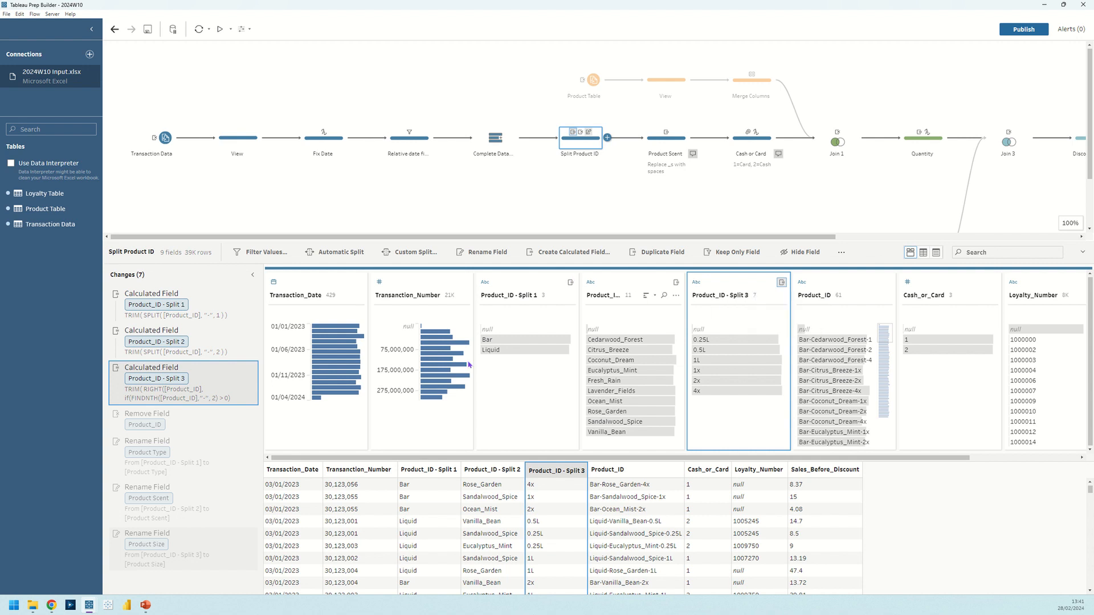
left_click(185, 568)
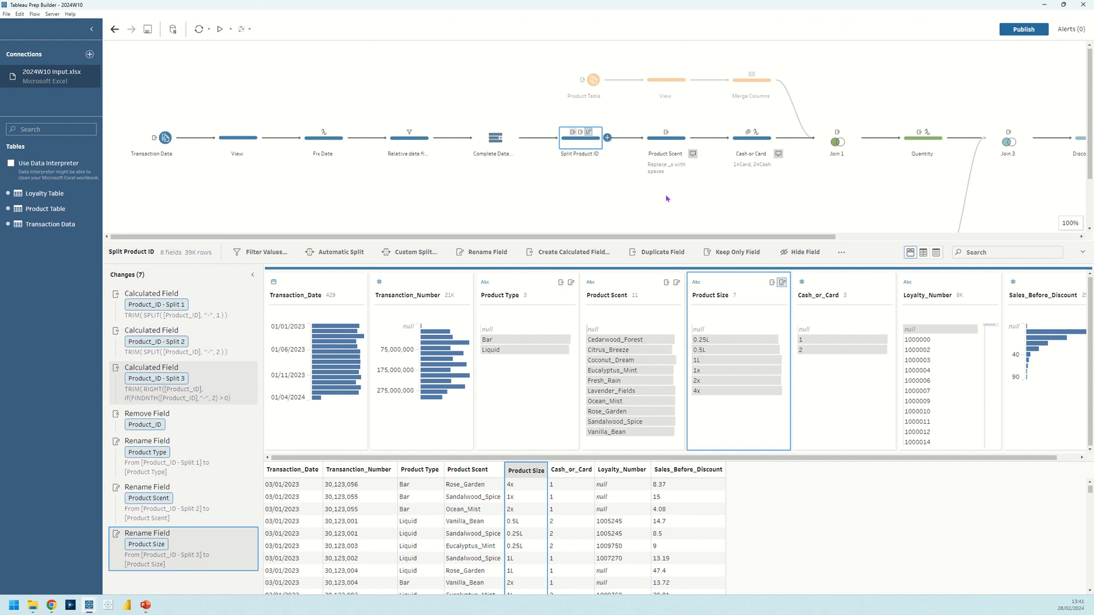
Review the REPLACE calculation on Product Scent in the Product Scent step, including the blank editor for adding a calculated field.
left_click(665, 140)
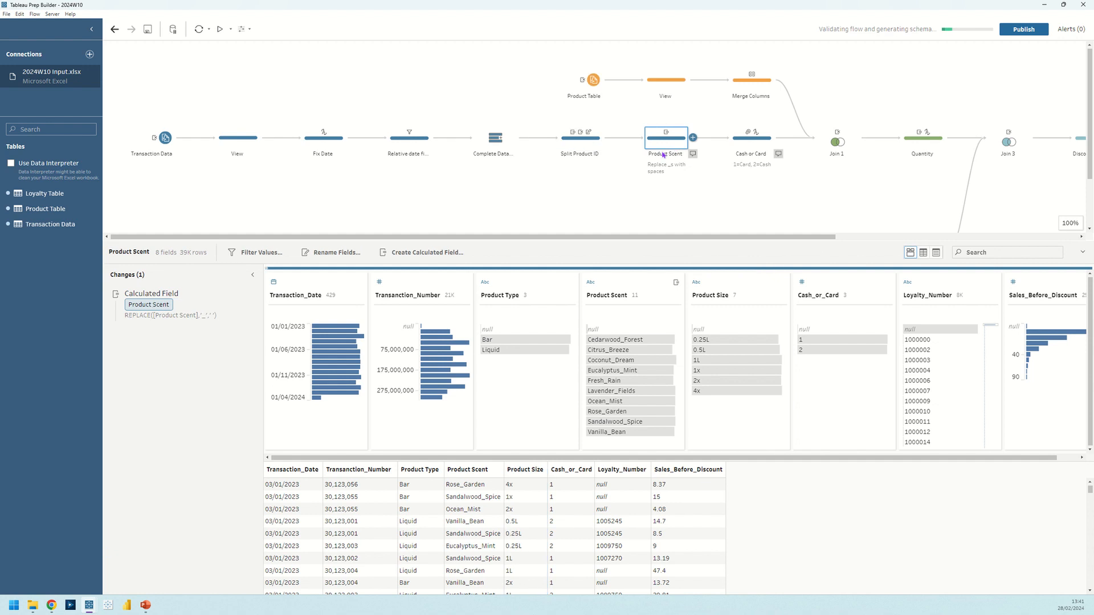
left_click(448, 252)
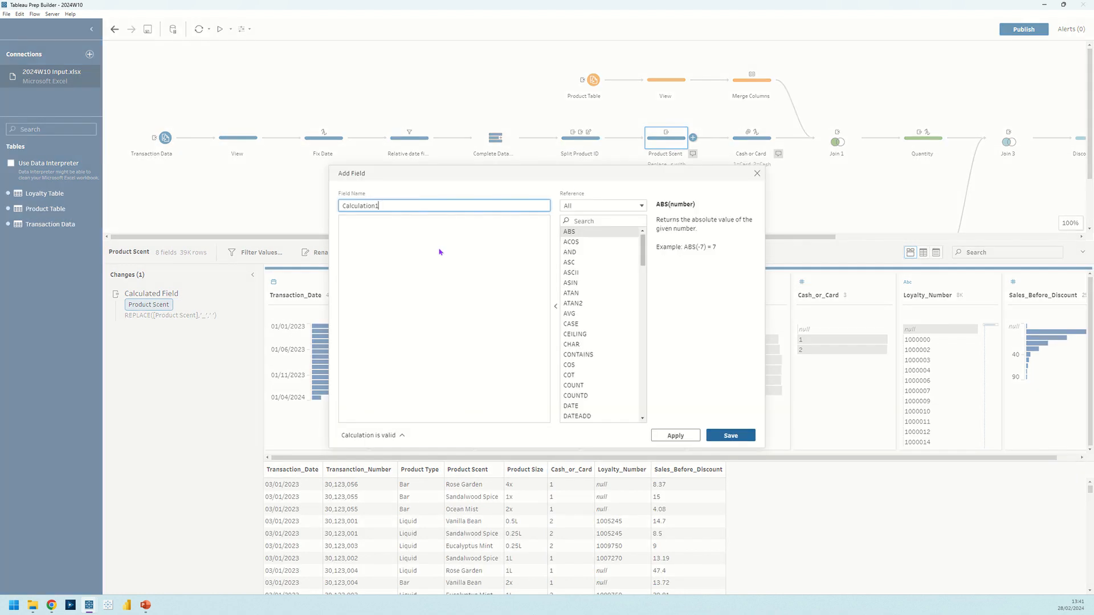
left_click(756, 173)
left_click(239, 296)
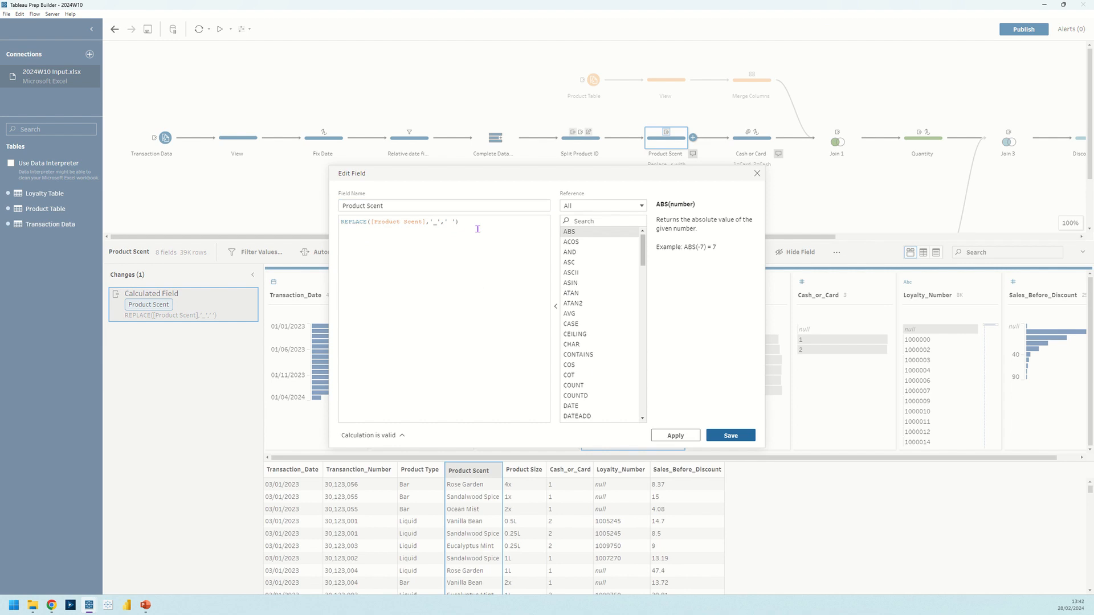
left_click(757, 173)
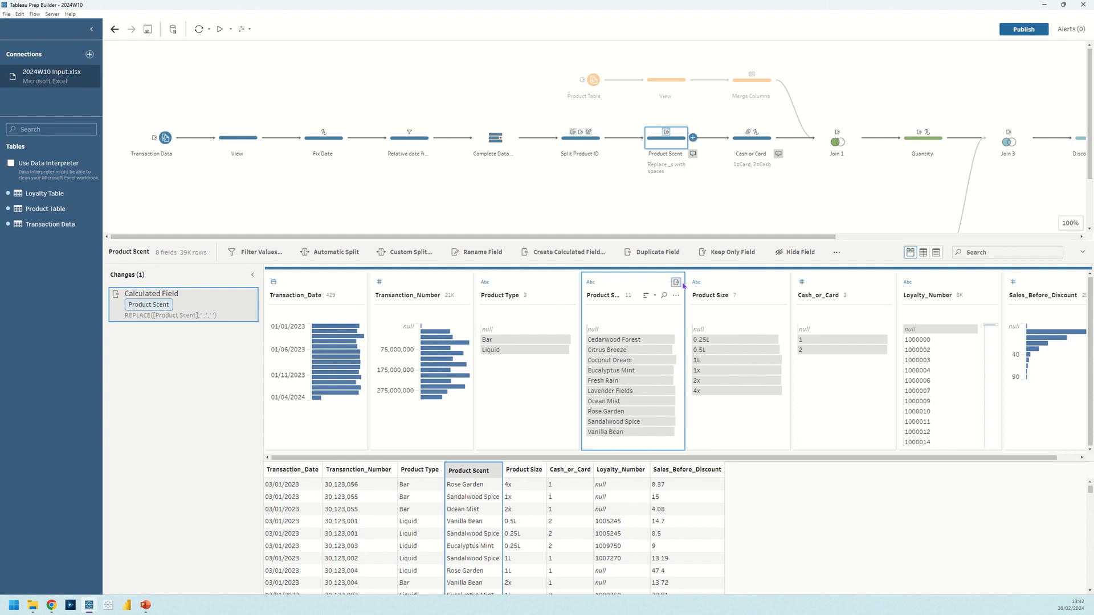
Examine the Cash_or_Card field's value editing and data type options, and open the Cash or Card step to review its changes.
left_click(849, 321)
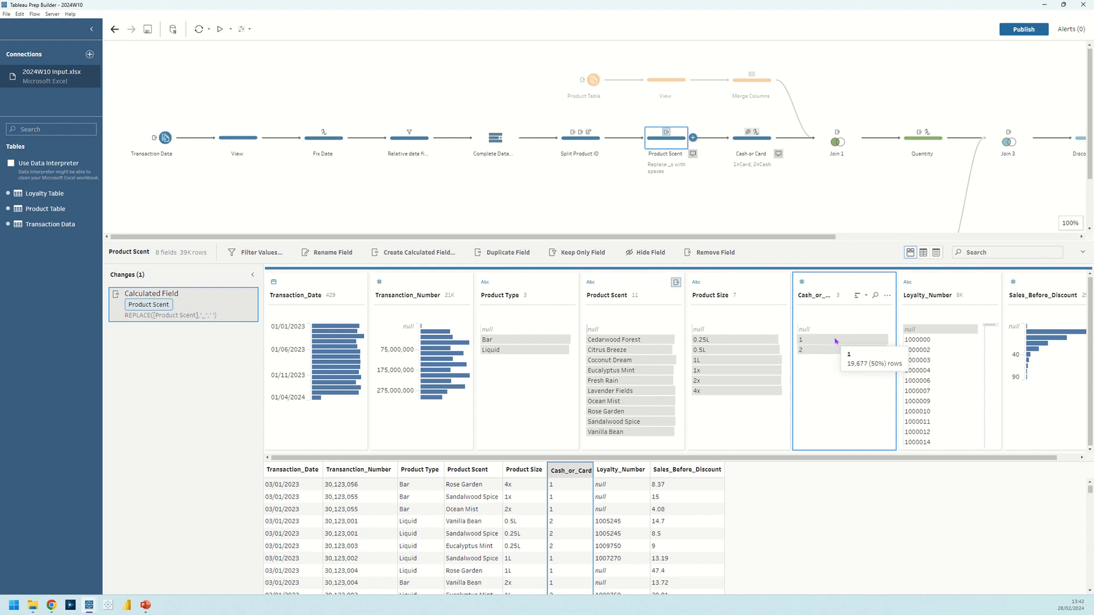
left_click(835, 340)
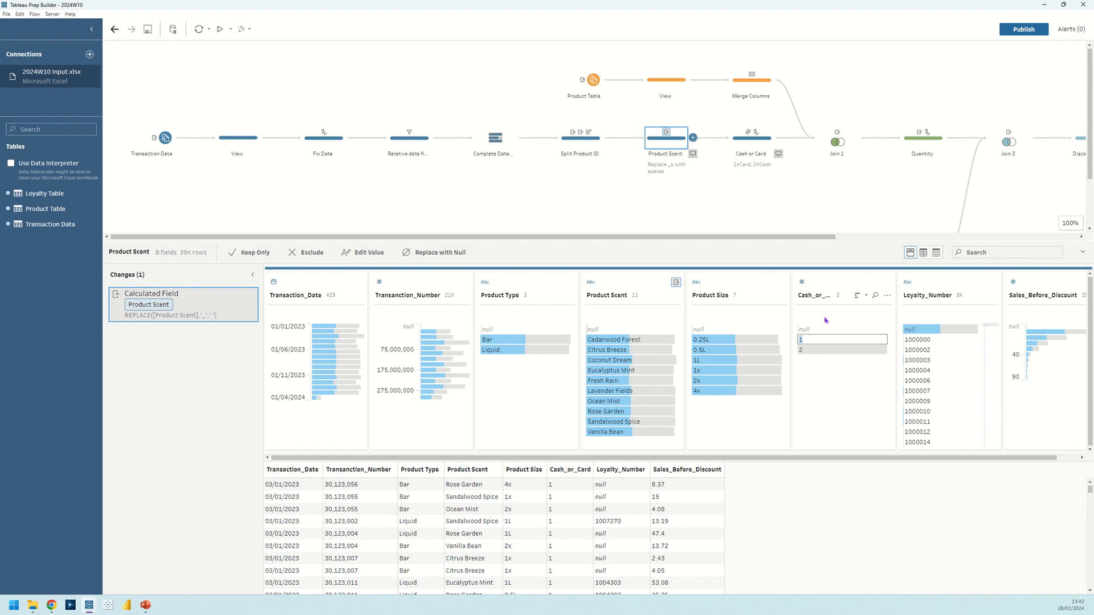
left_click(805, 288)
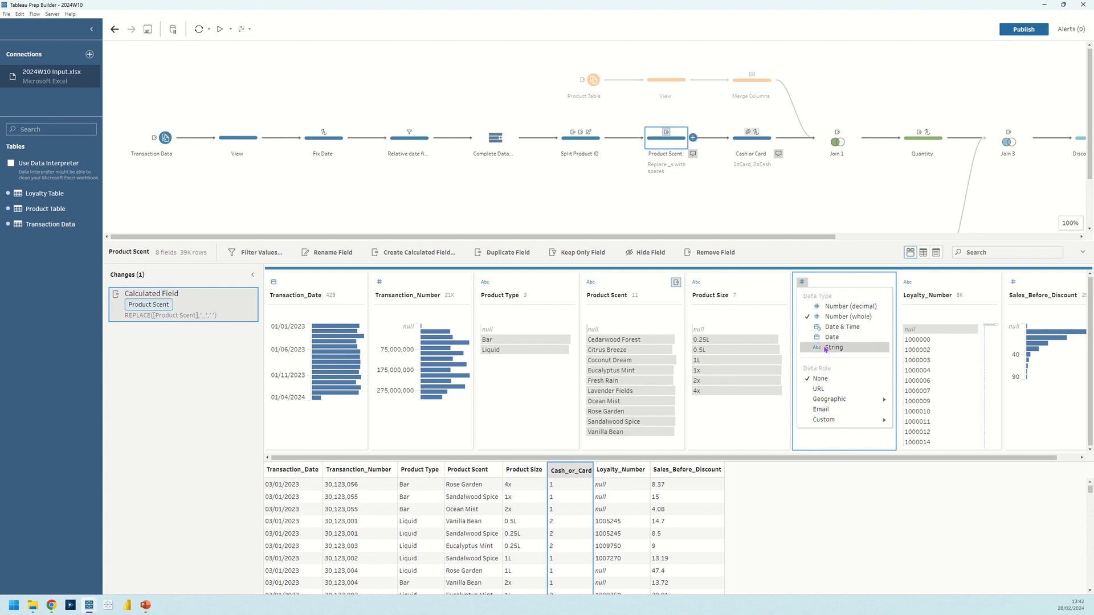
left_click(822, 285)
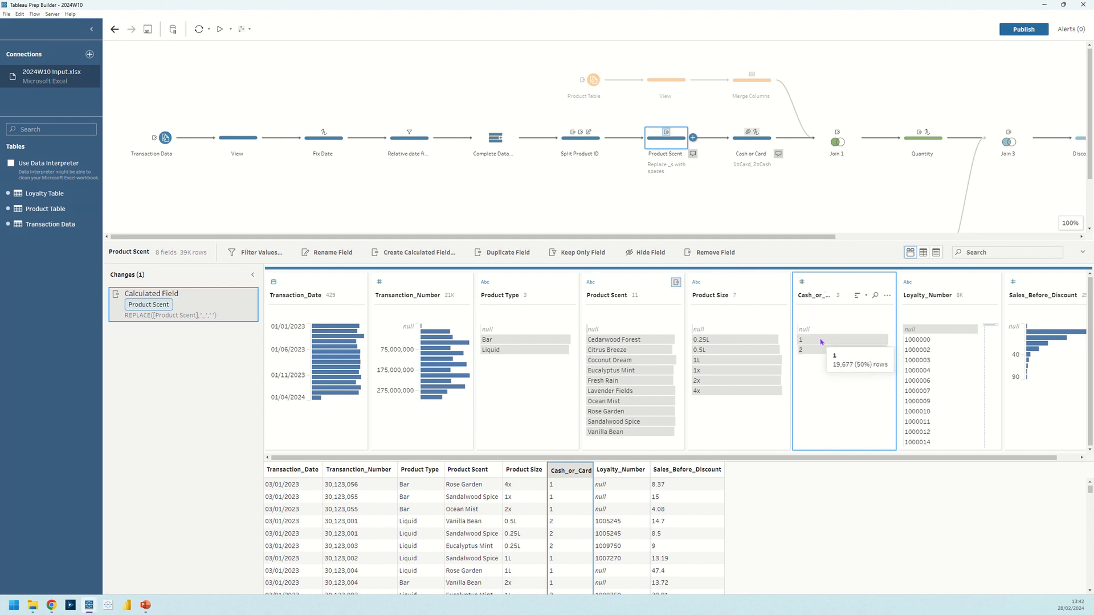
left_click(821, 340)
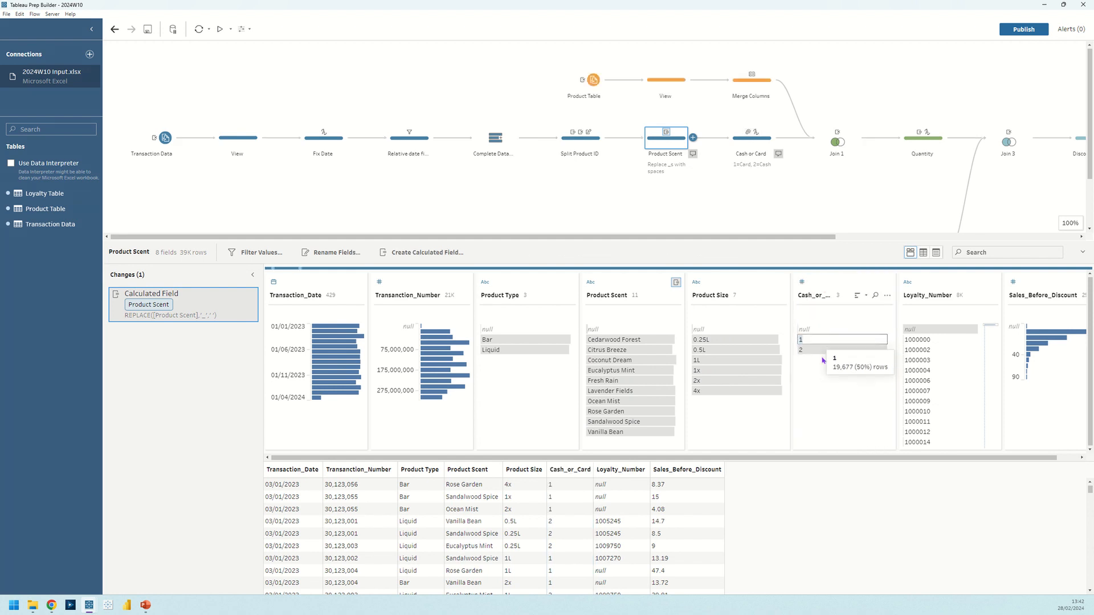
left_click(735, 141)
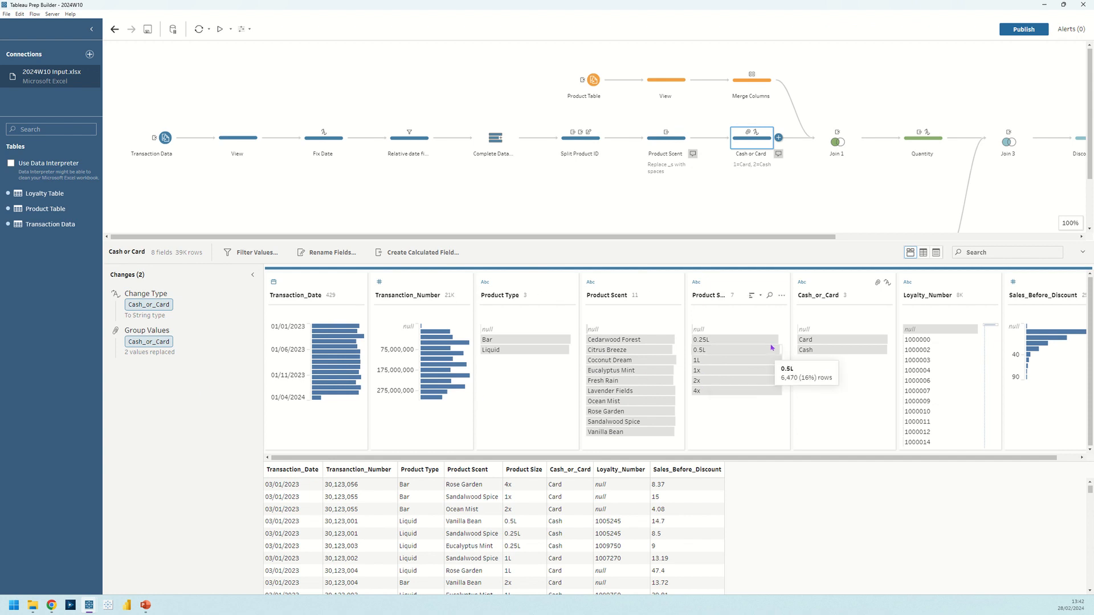
Compare Pack_Size and Product_Size for Bar and Liquid products in the Product Table's View step, and try merging the two size fields.
left_click_drag(763, 236, 910, 236)
left_click(470, 83)
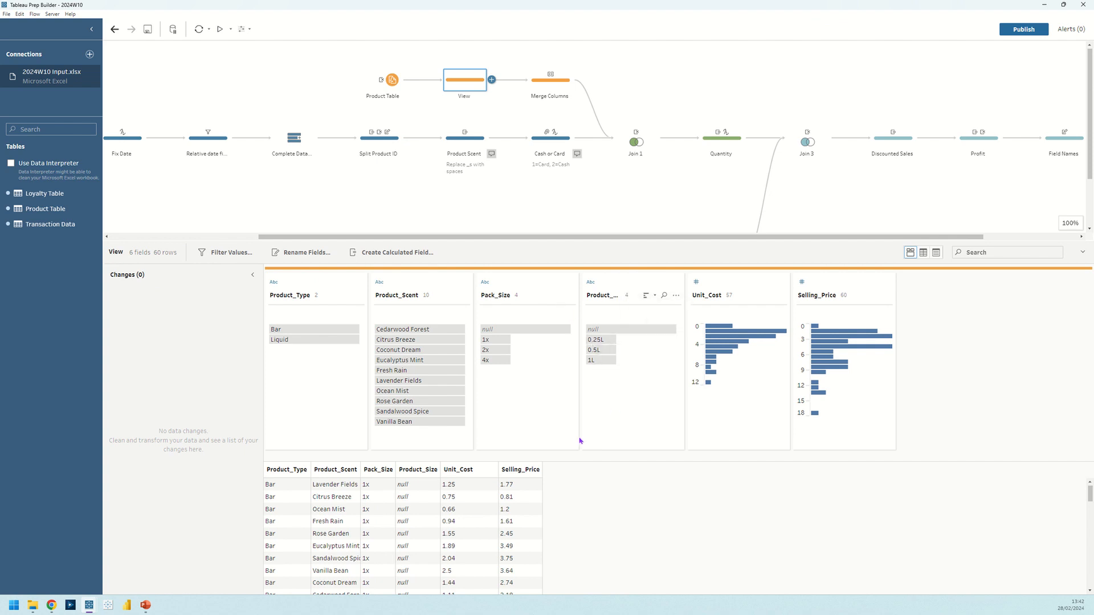
left_click(318, 332)
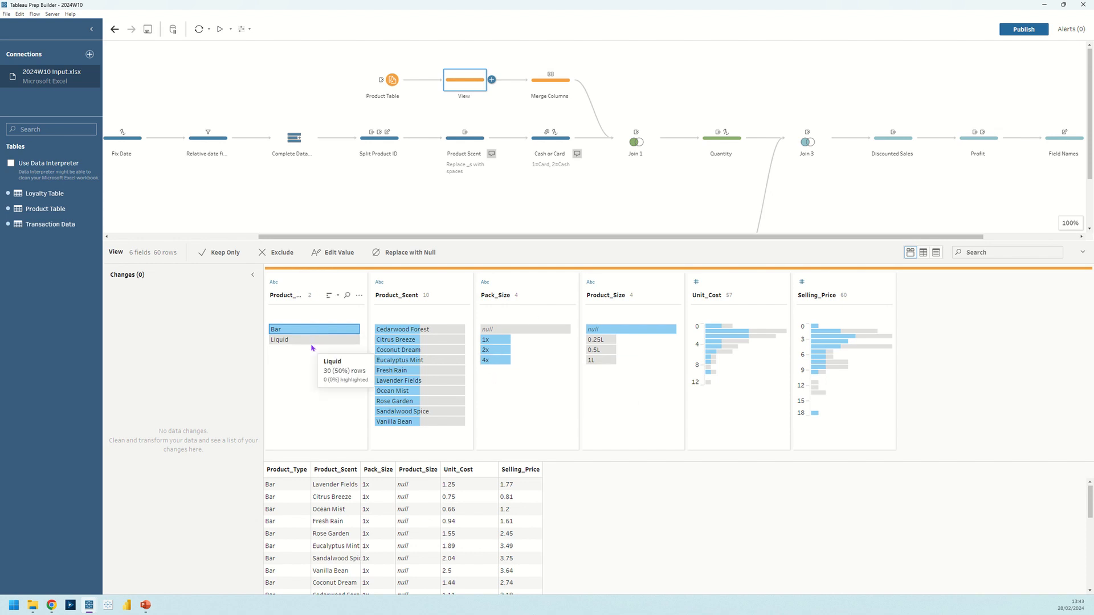
left_click(312, 341)
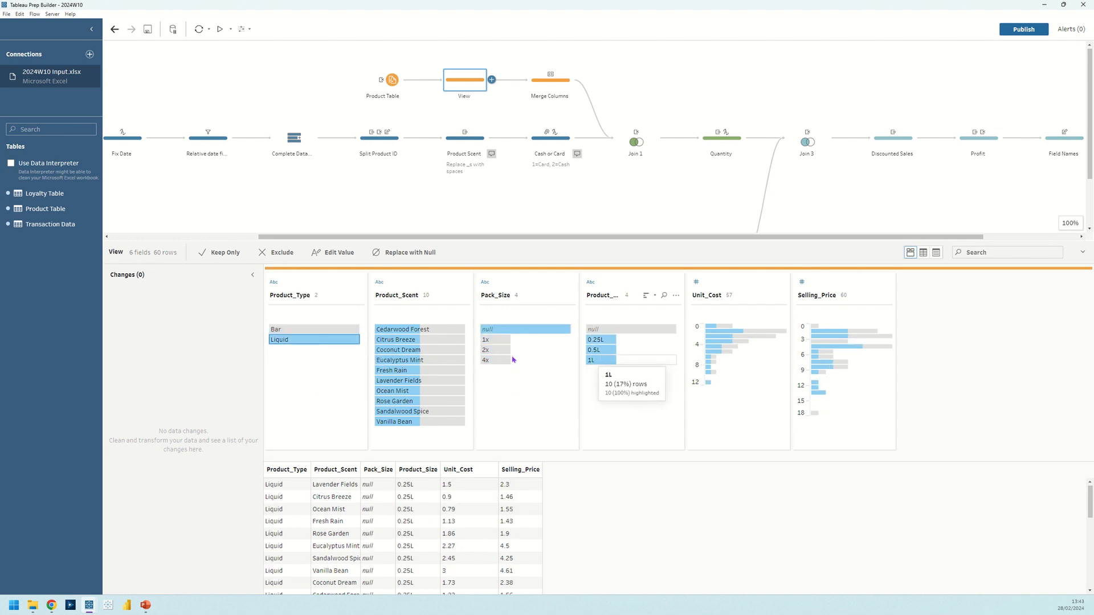
left_click(547, 289)
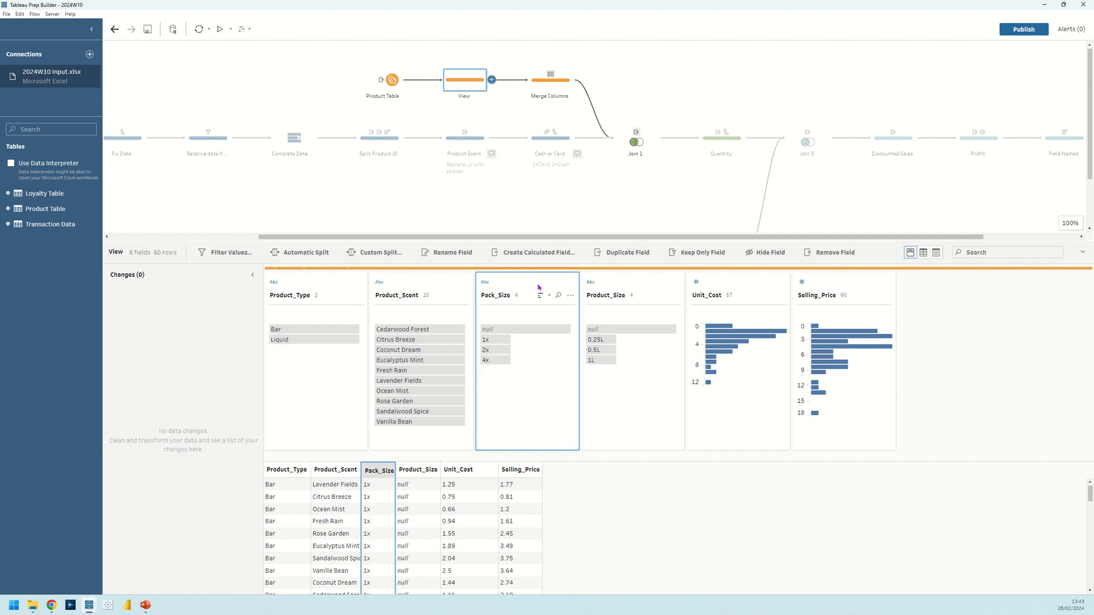
left_click_drag(535, 288, 601, 297)
Examine the merged Product_Size field in the Merge Columns step, highlighting its values for the Liquid and Bar product types.
left_click(542, 90)
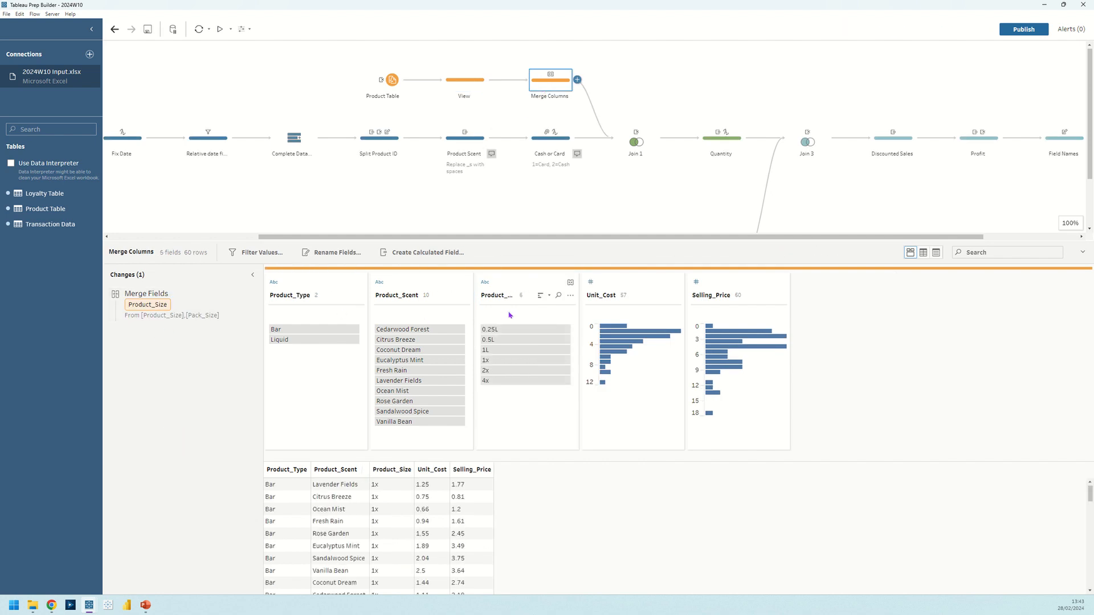
left_click(345, 340)
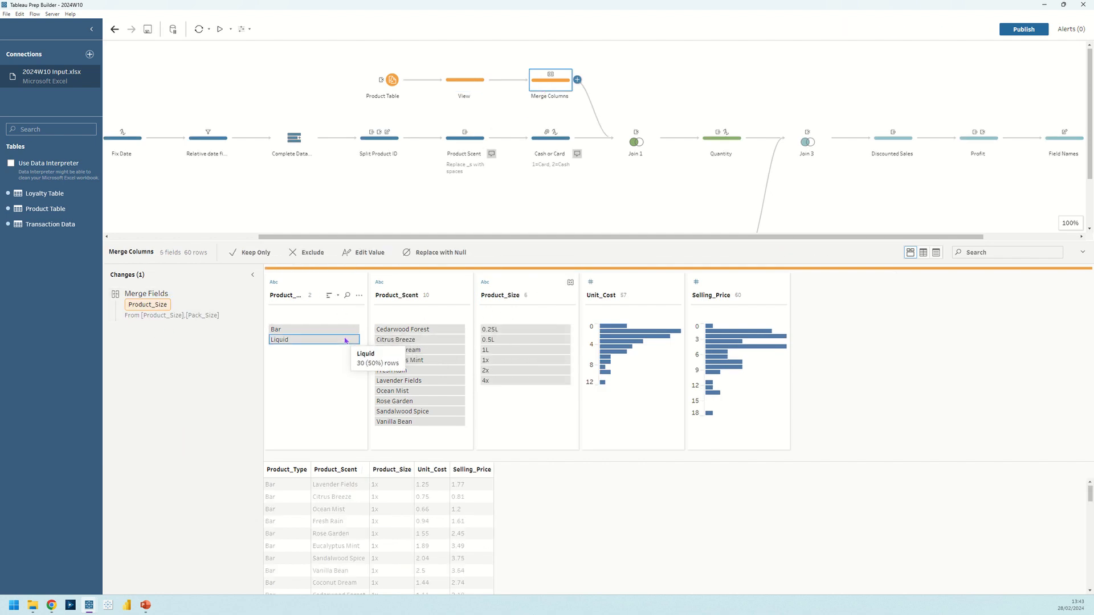
left_click(347, 332)
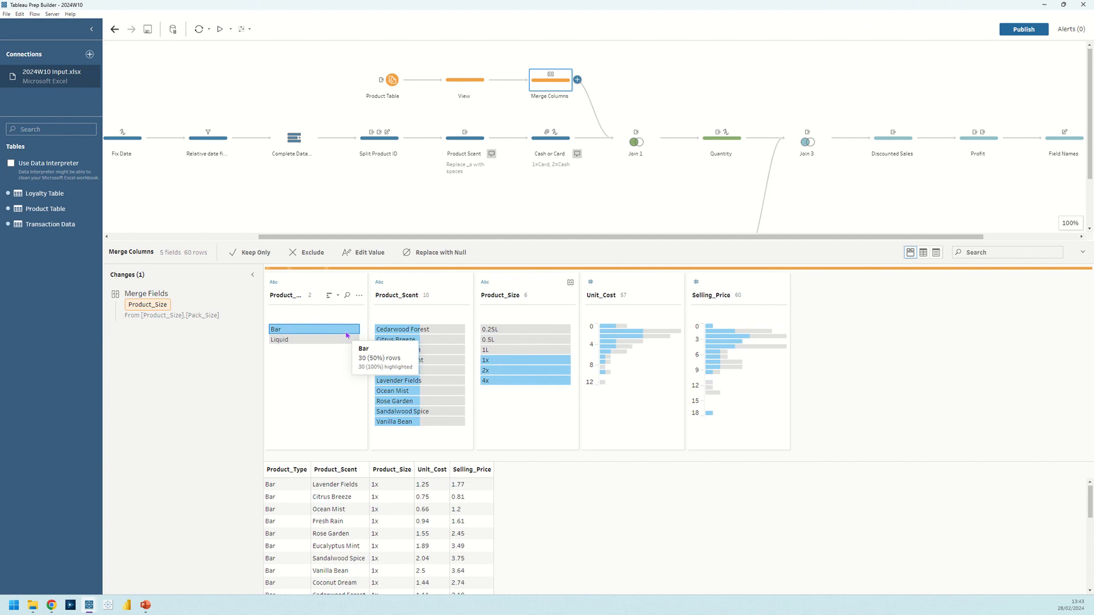
left_click(347, 333)
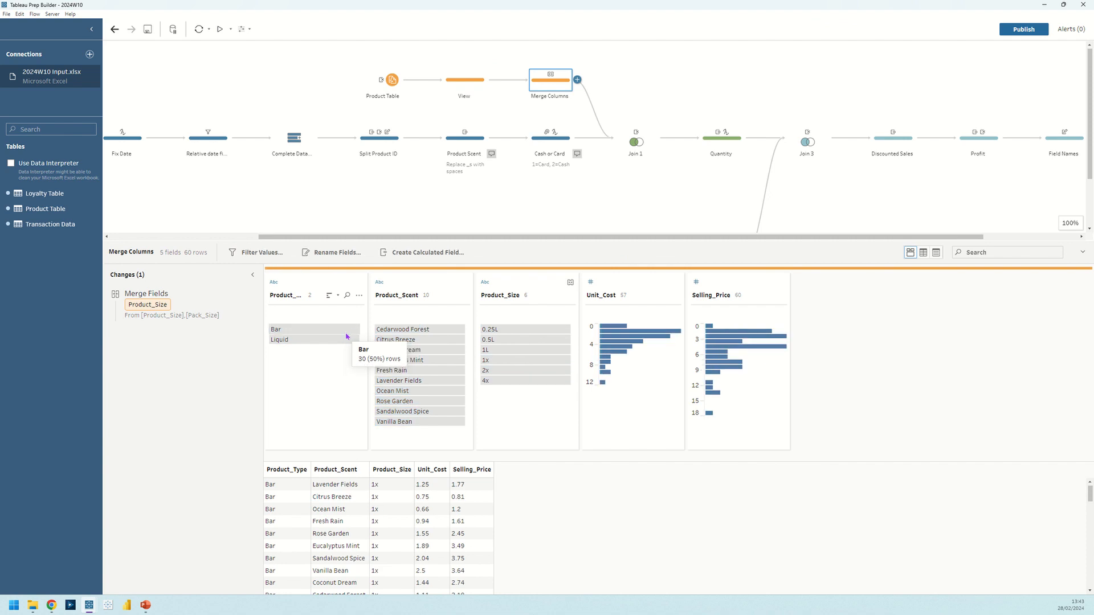
Review Join 1's clauses and left join type, and inspect the unmatched Cash or Card rows included in the join results.
left_click(629, 150)
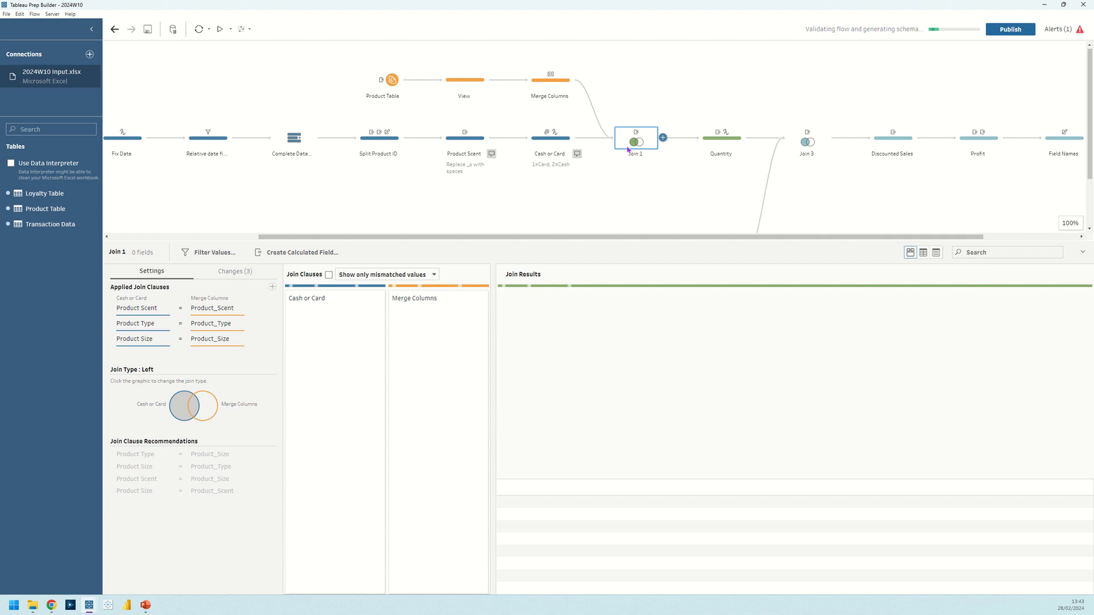
left_click_drag(562, 244, 562, 185)
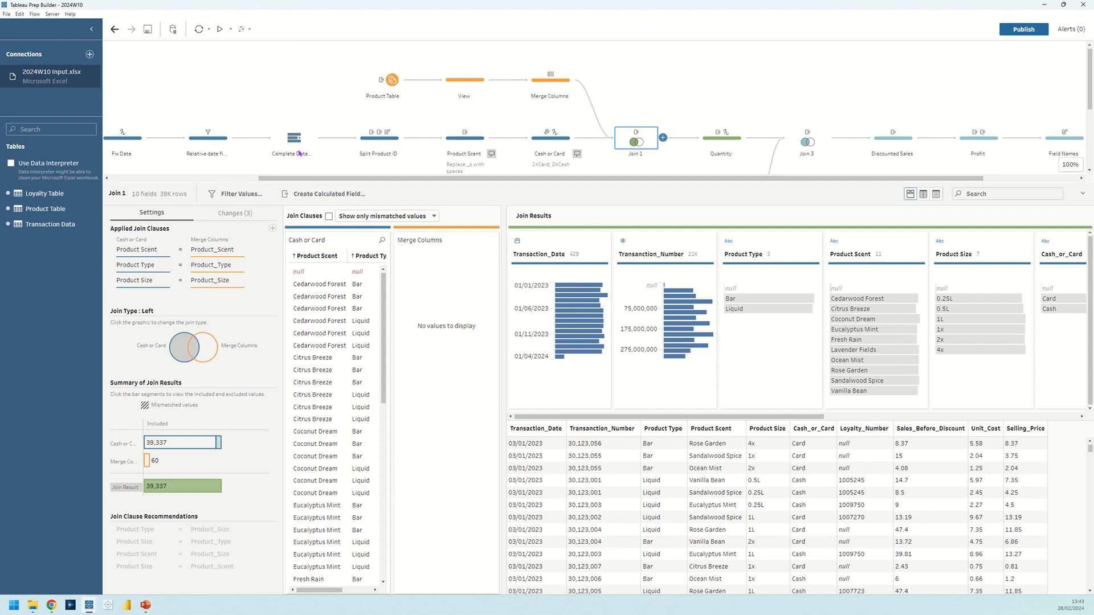
mouse_move(213, 441)
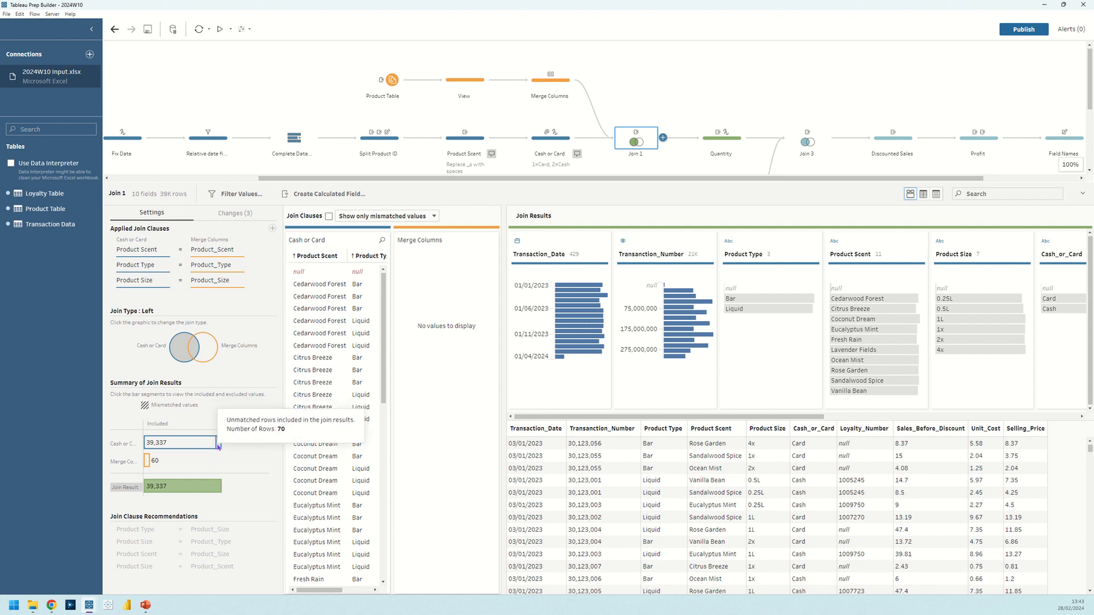
left_click(219, 447)
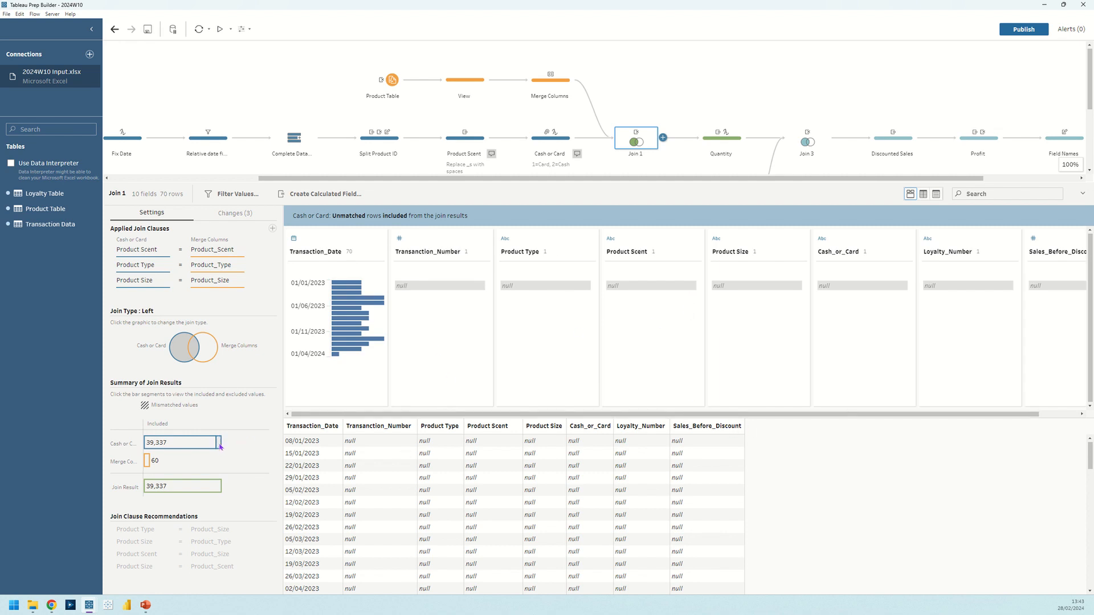
mouse_move(220, 446)
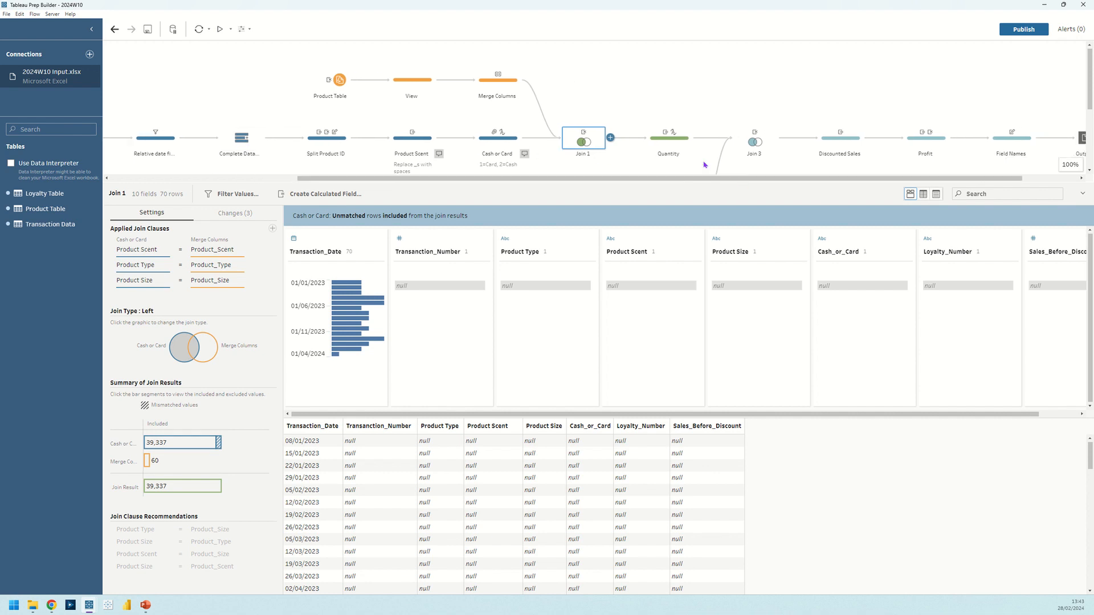
Review the Quantity calculation, [Sales_Before_Discount] / [Selling_Price], in the Quantity step and set the Quantity field's data type to Number (whole).
scroll(687, 125, "down", 2)
left_click(669, 98)
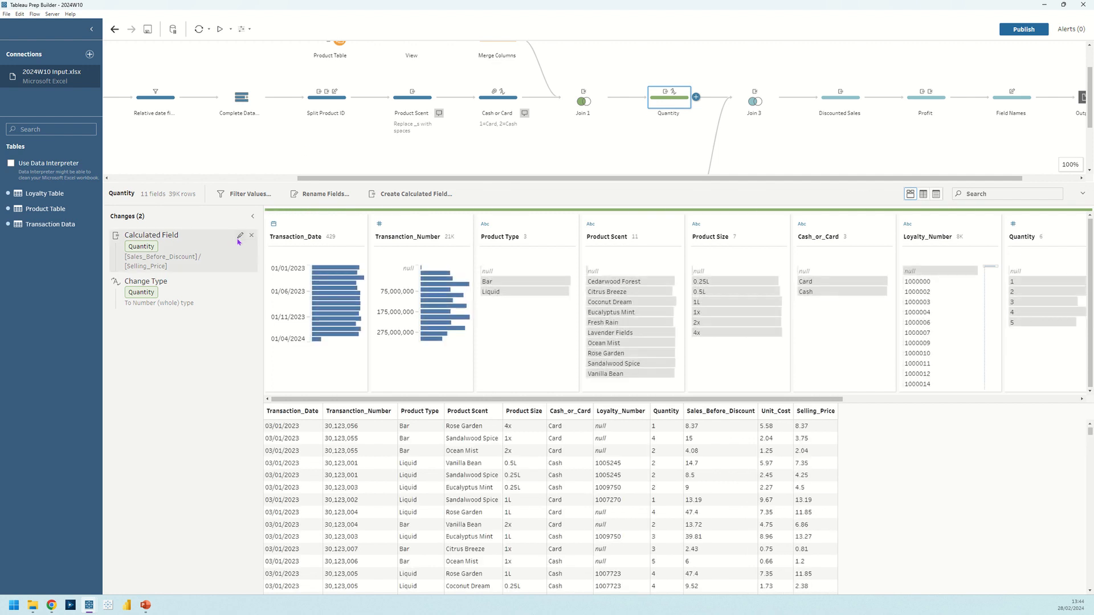
left_click(238, 239)
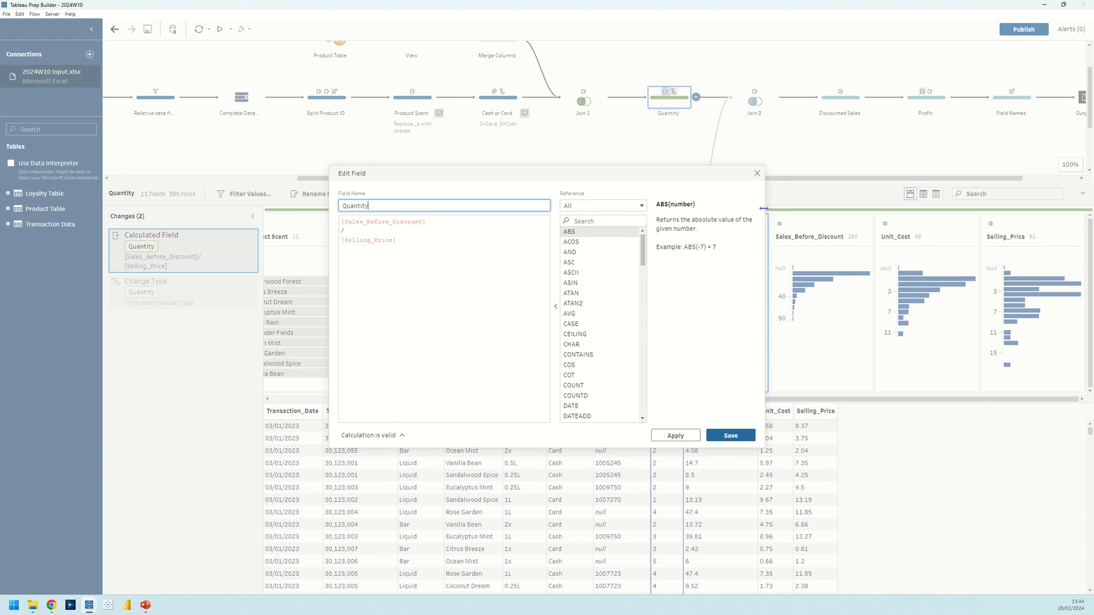
left_click(757, 174)
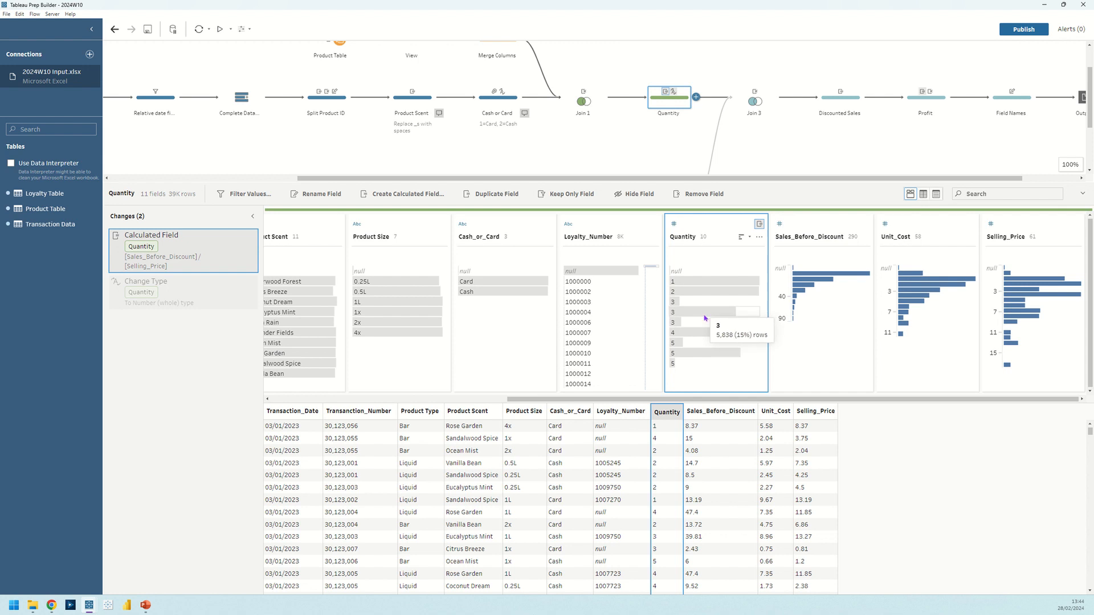
left_click(673, 225)
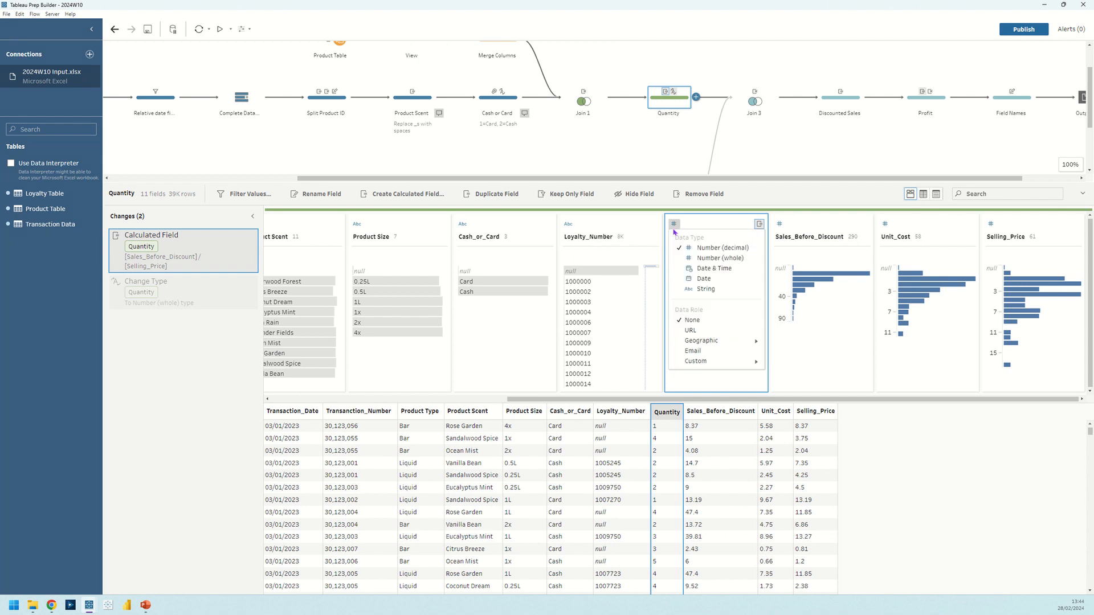
left_click(720, 258)
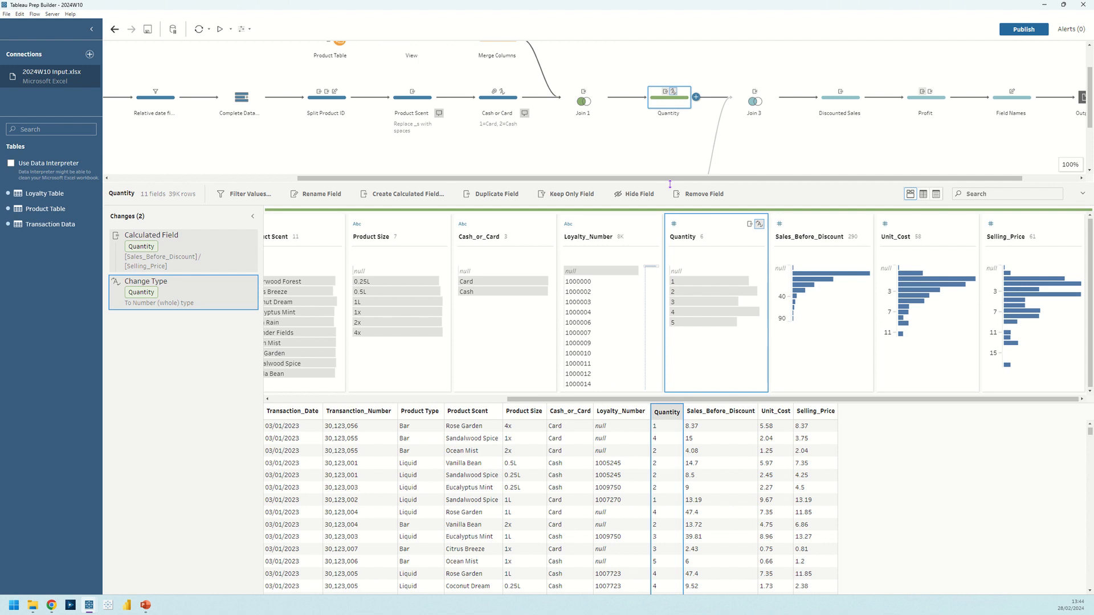
Examine the Loyalty Table's View step and the cleaning, grouping and splitting options available for the Customer_Name field.
left_click_drag(669, 184, 670, 274)
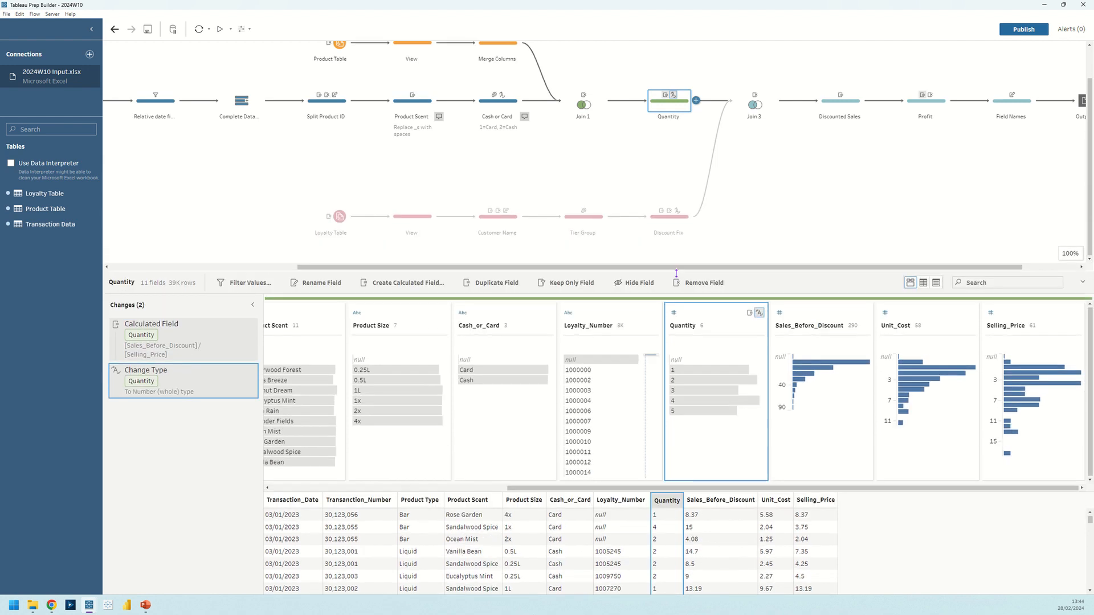
left_click(413, 219)
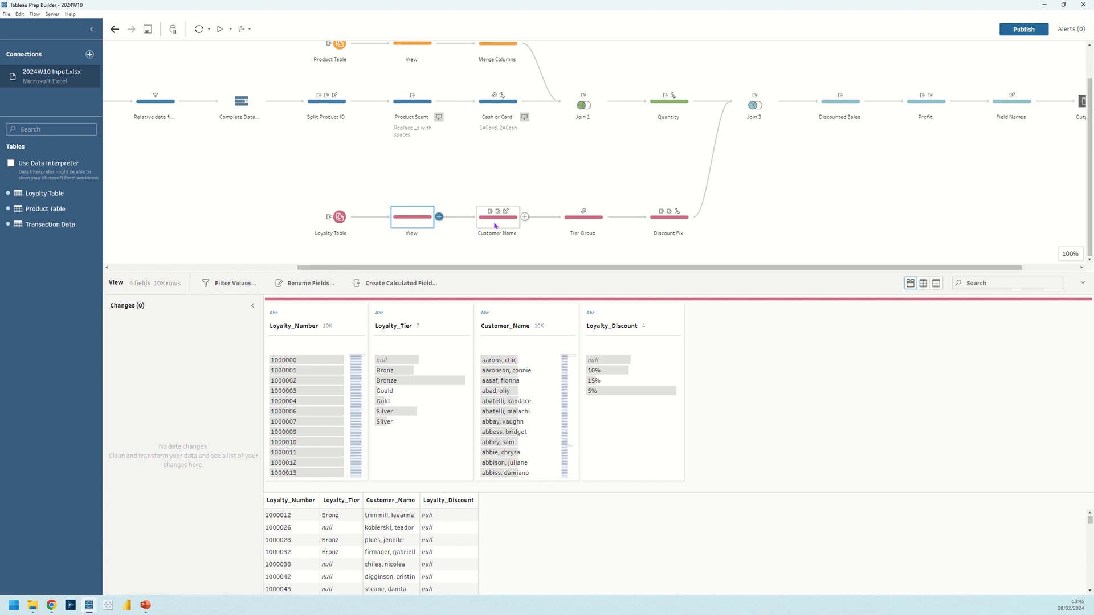
left_click(518, 335)
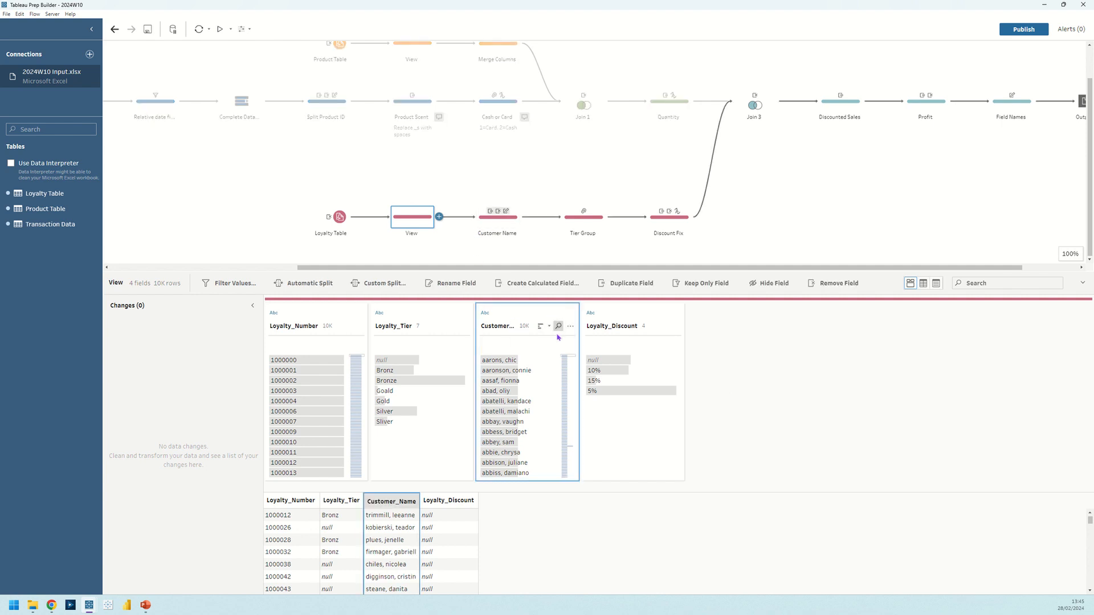
left_click(571, 326)
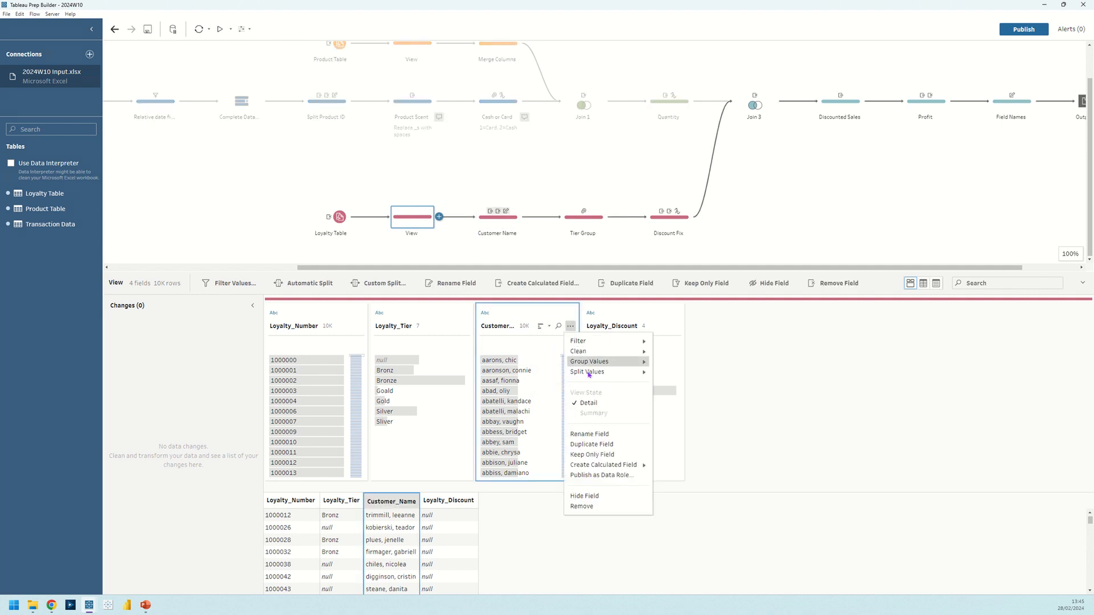
mouse_move(589, 377)
left_click(534, 346)
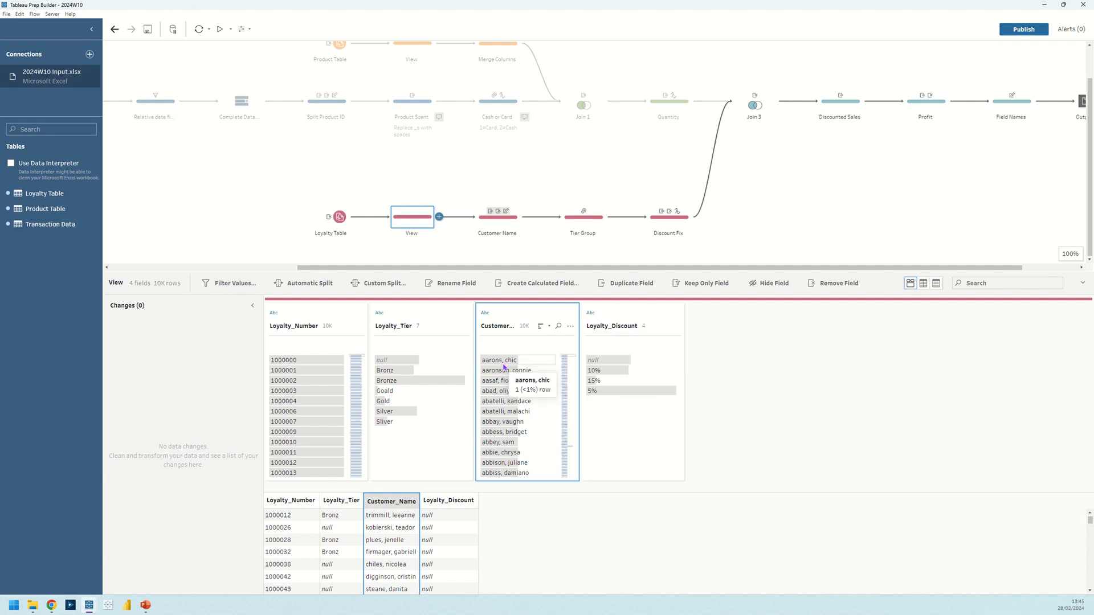
Review the Customer Name step's split and rename changes and its Customer Name calculation, proper([First Name]+" "+[Last Name]).
left_click(505, 225)
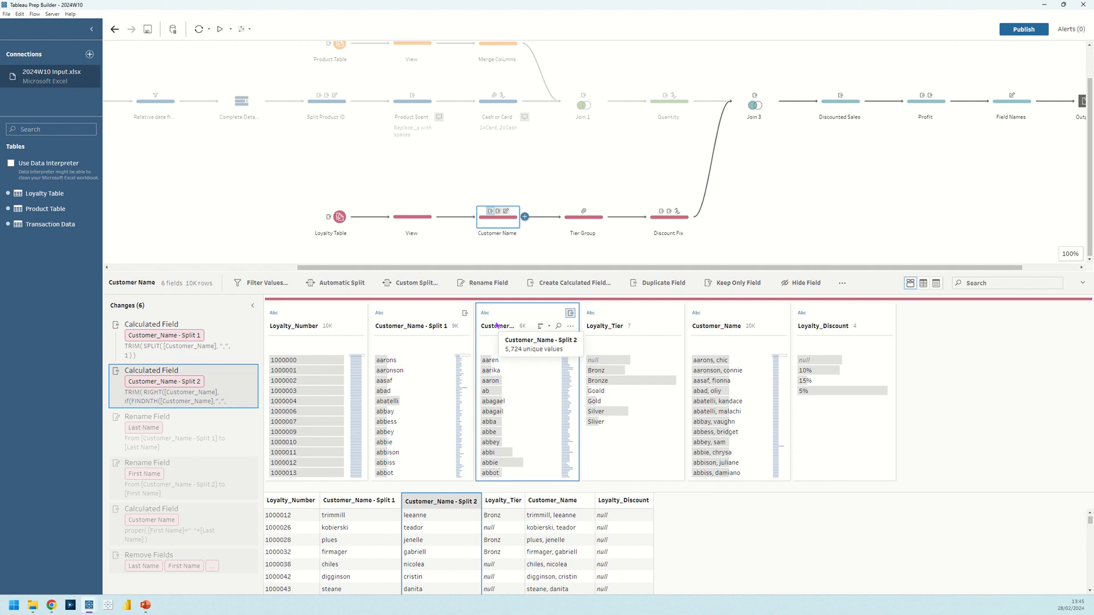
left_click(177, 480)
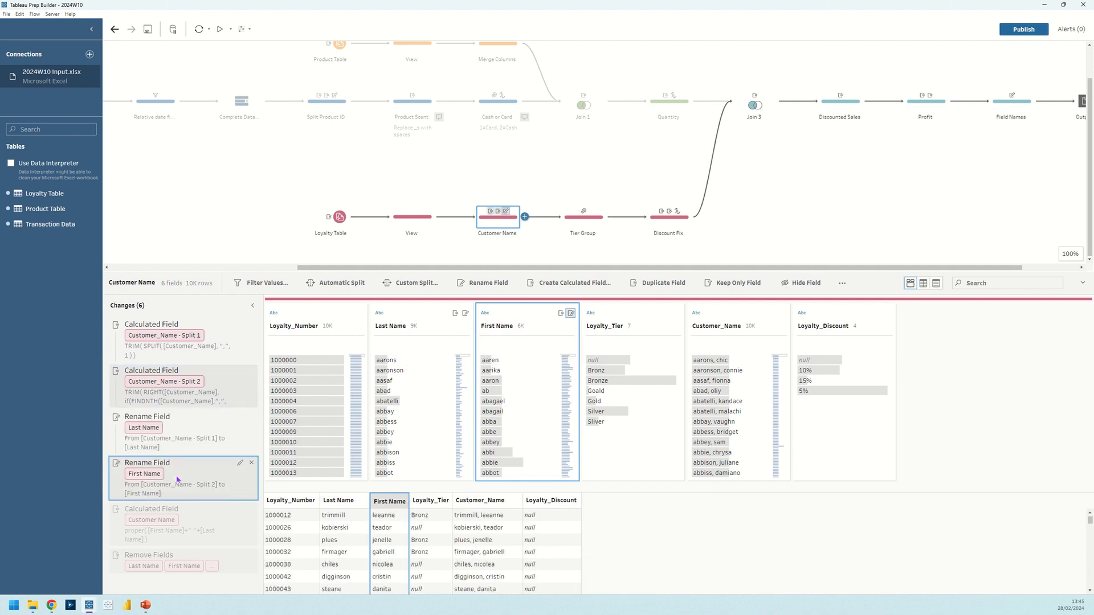
double_click(238, 513)
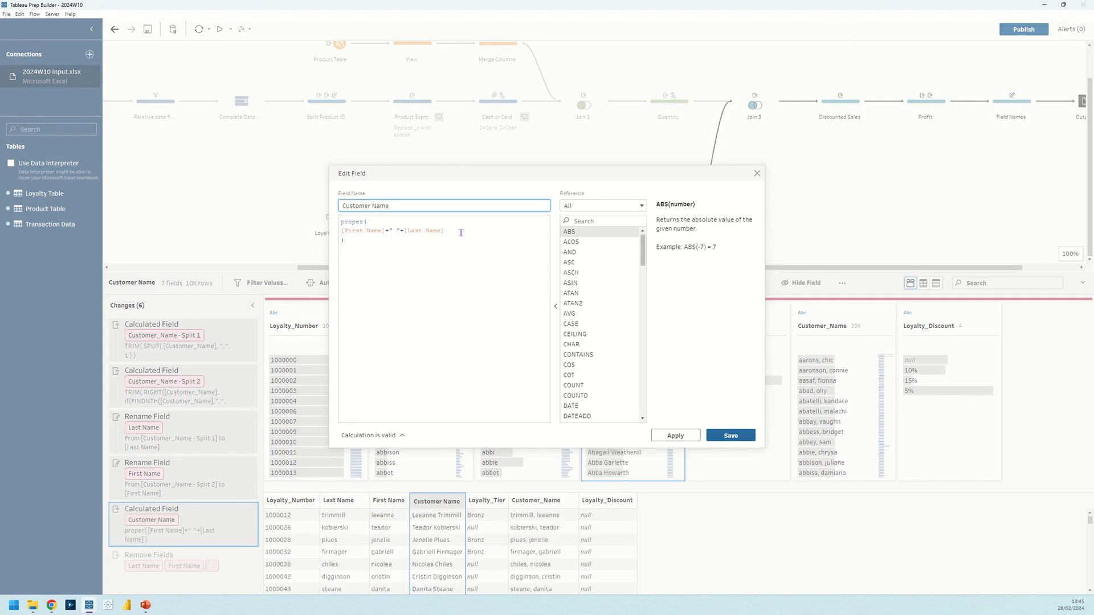
left_click(384, 221)
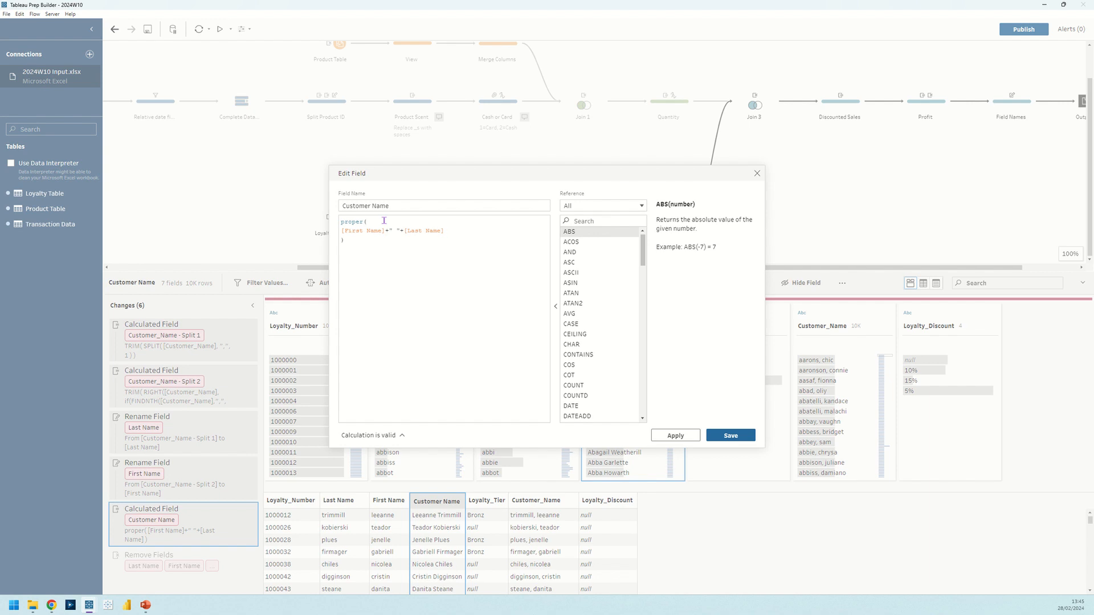
left_click(757, 173)
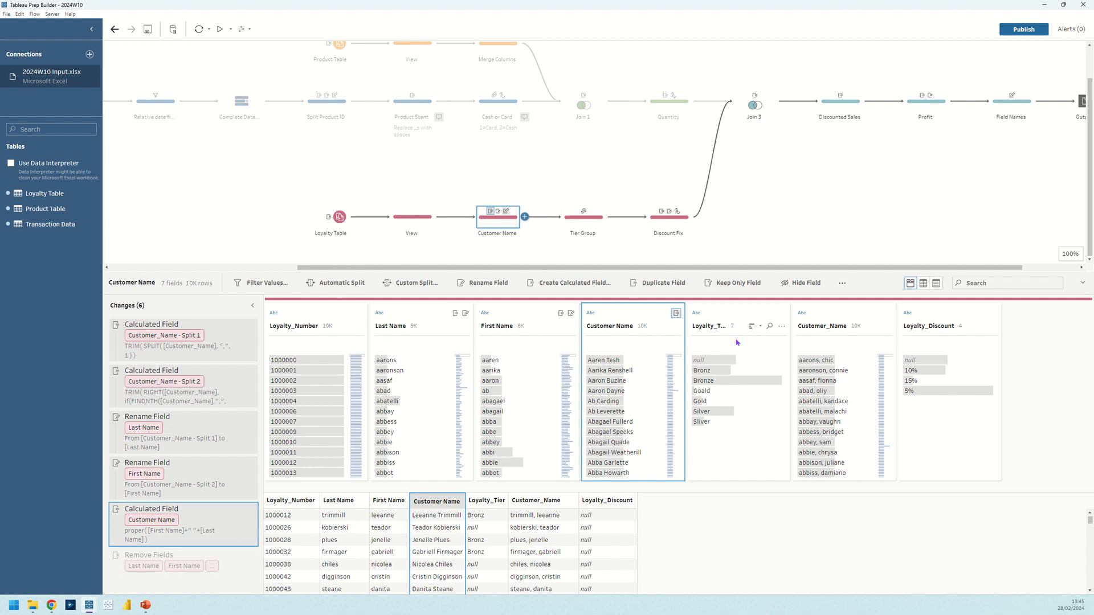
Examine the Group Values options for Loyalty_Tier, including Spelling, and review the manual Loyalty_Tier grouping in the Tier Group step.
left_click(781, 326)
mouse_move(803, 362)
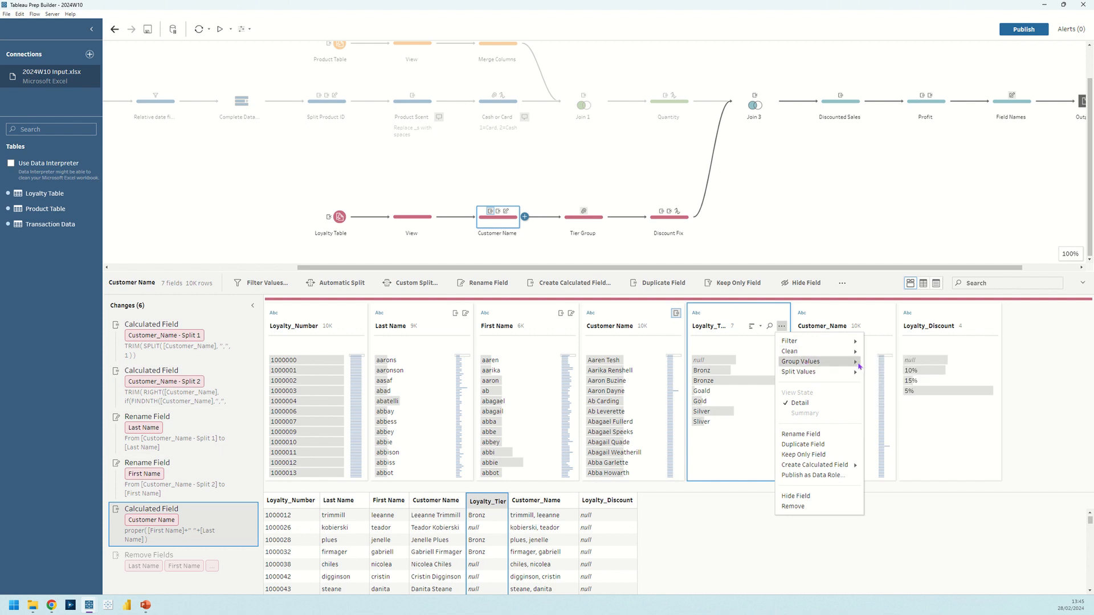
mouse_move(859, 366)
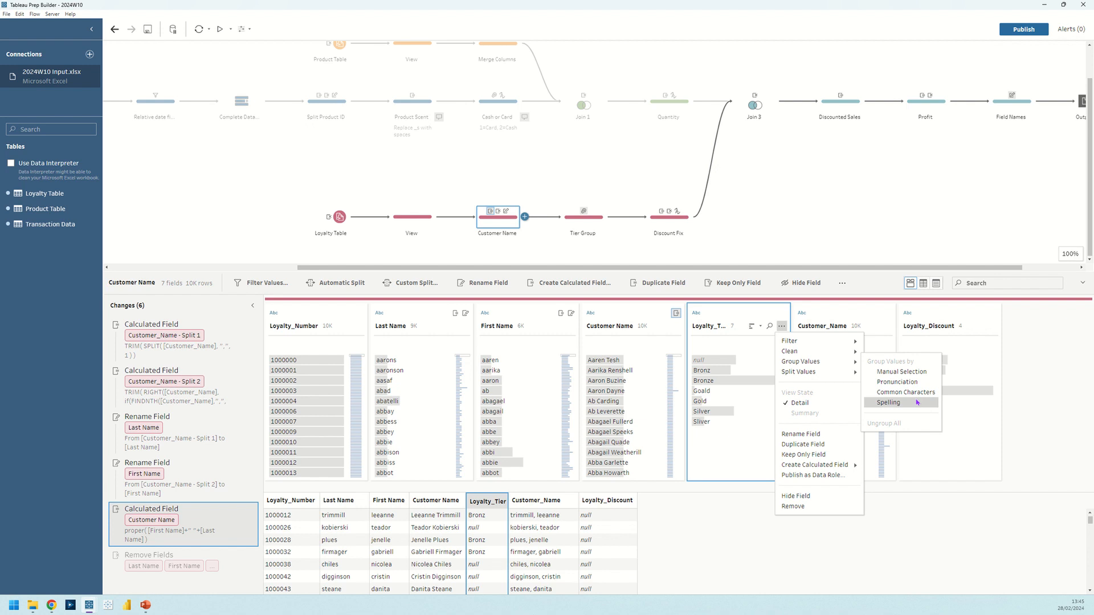
left_click(587, 225)
left_click(587, 225)
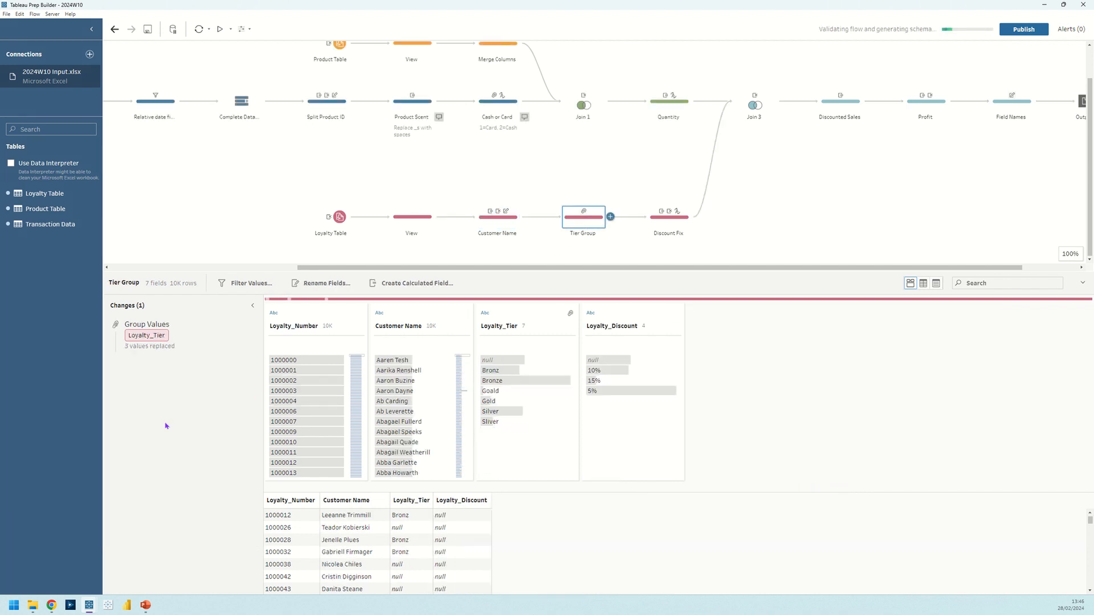
left_click(240, 326)
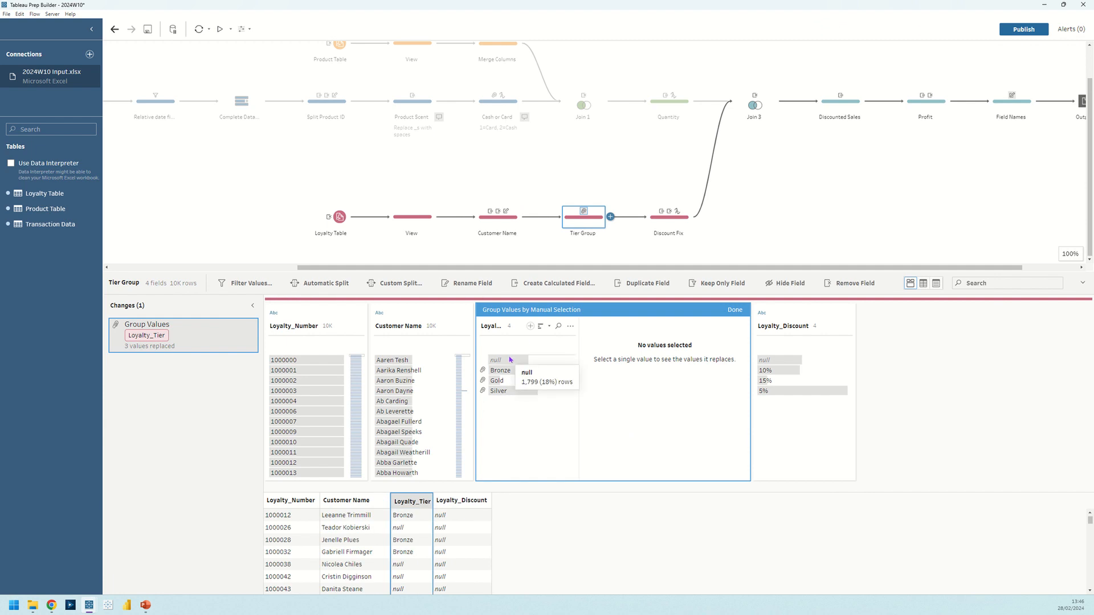
left_click(732, 313)
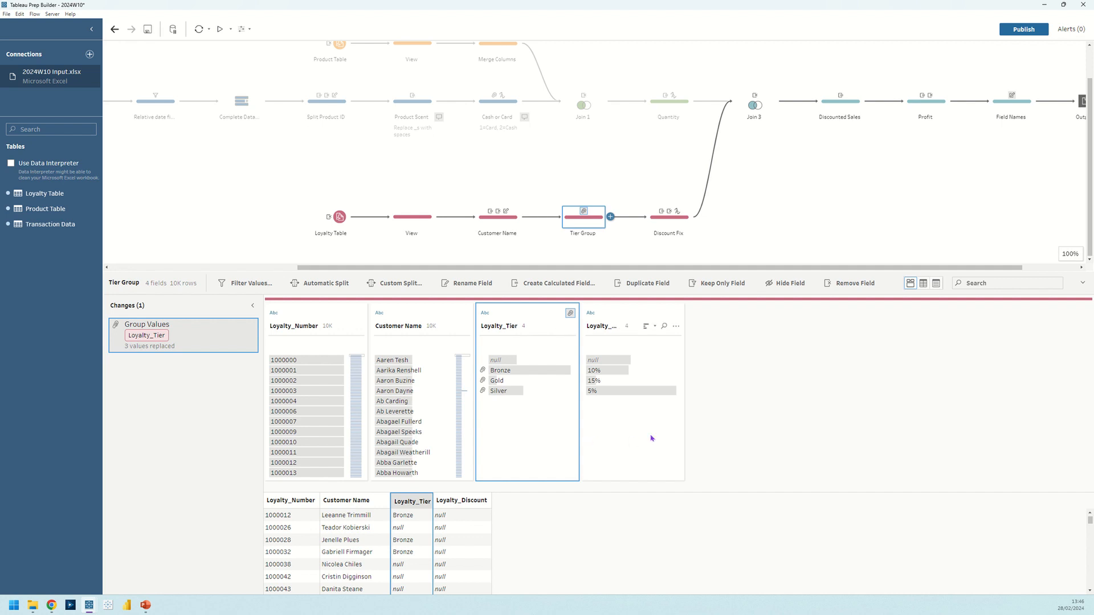
Examine the cleaning options and available data types for the Loyalty_Discount field in the Tier Group step.
left_click(670, 320)
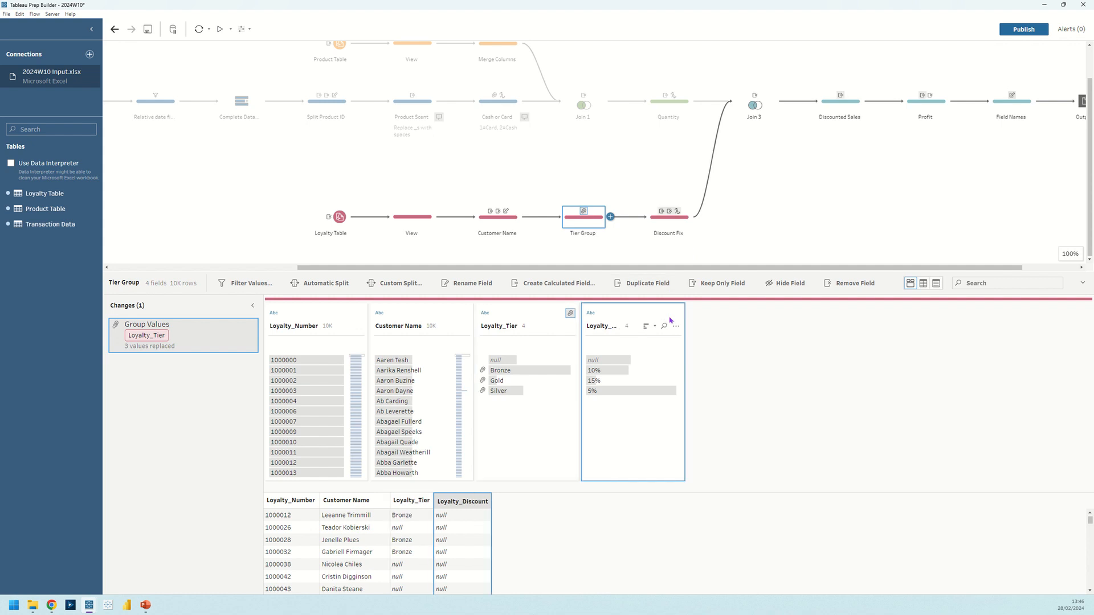
left_click(676, 326)
mouse_move(696, 352)
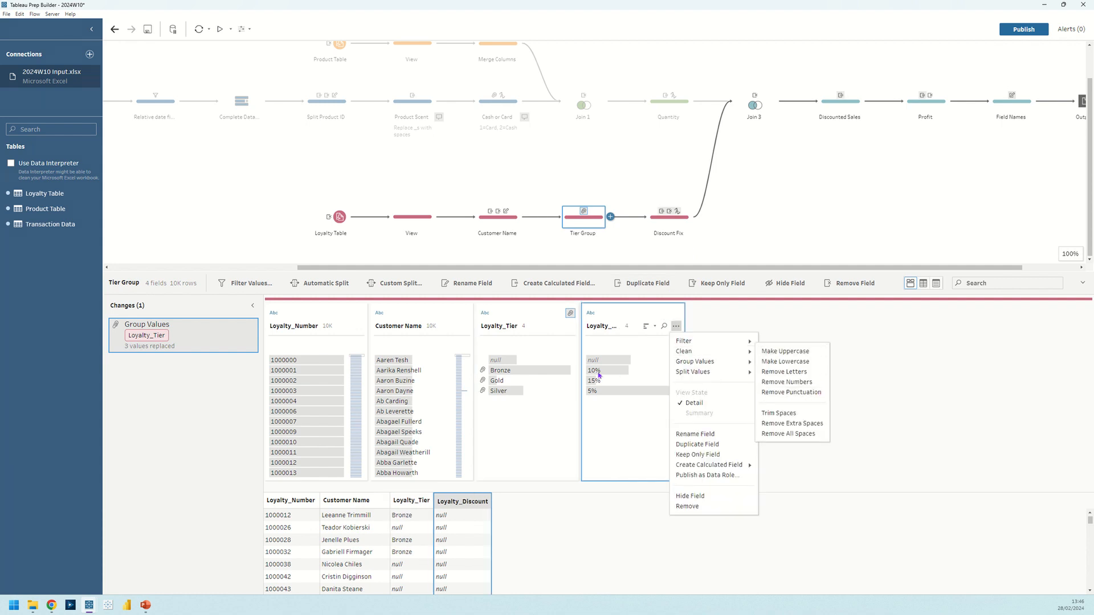
left_click(591, 313)
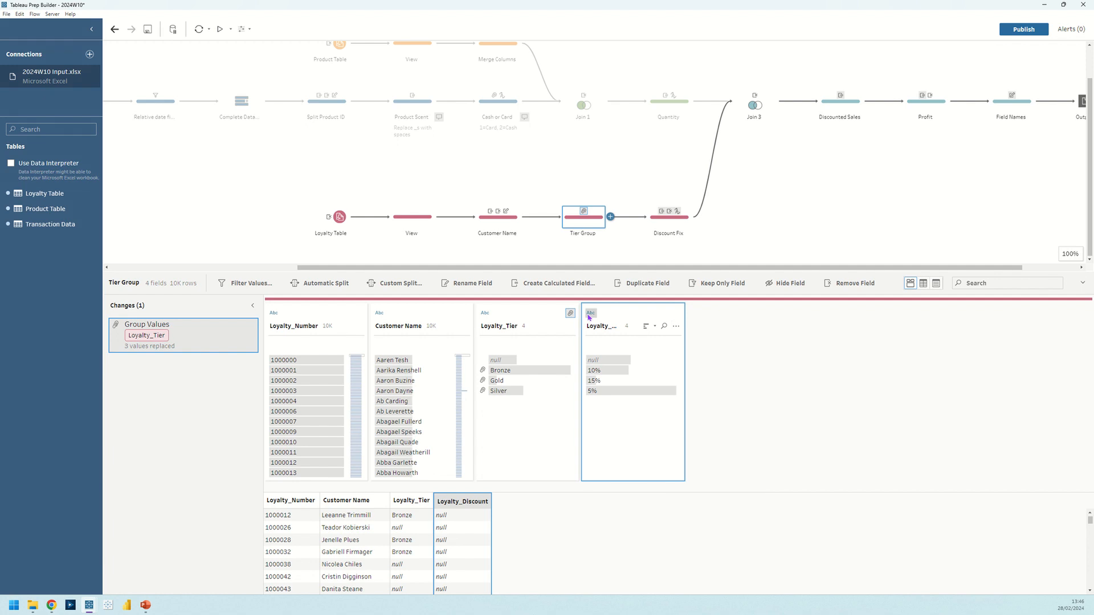
left_click(591, 313)
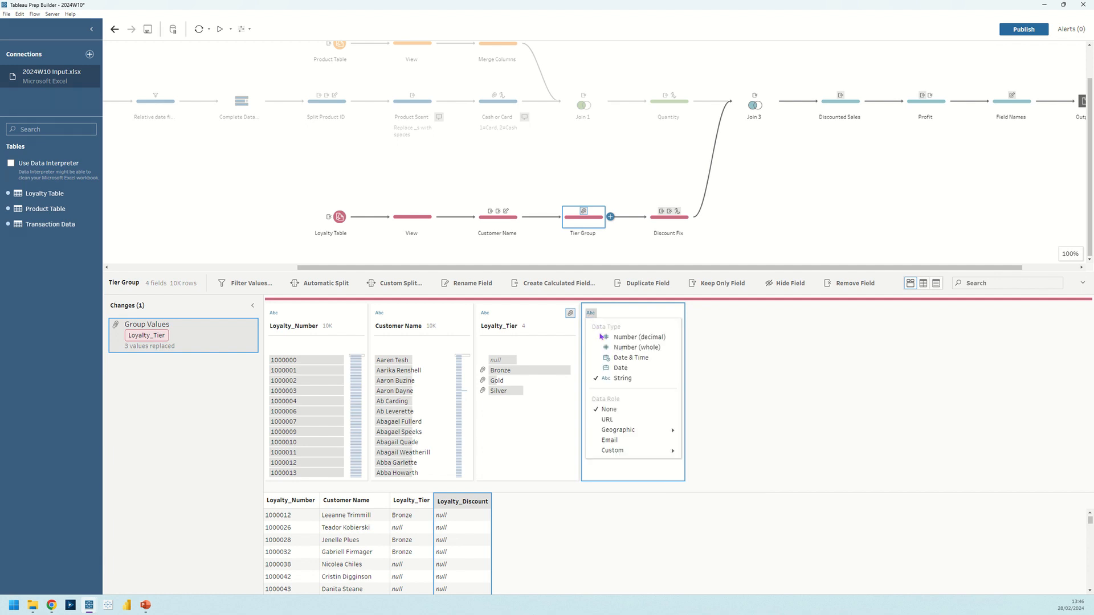
left_click(630, 314)
Review the Discount Fix changes in order: punctuation removal, decimal type change, the [Loyalty_Discount]/100 calculation and removal of the original field.
left_click(678, 231)
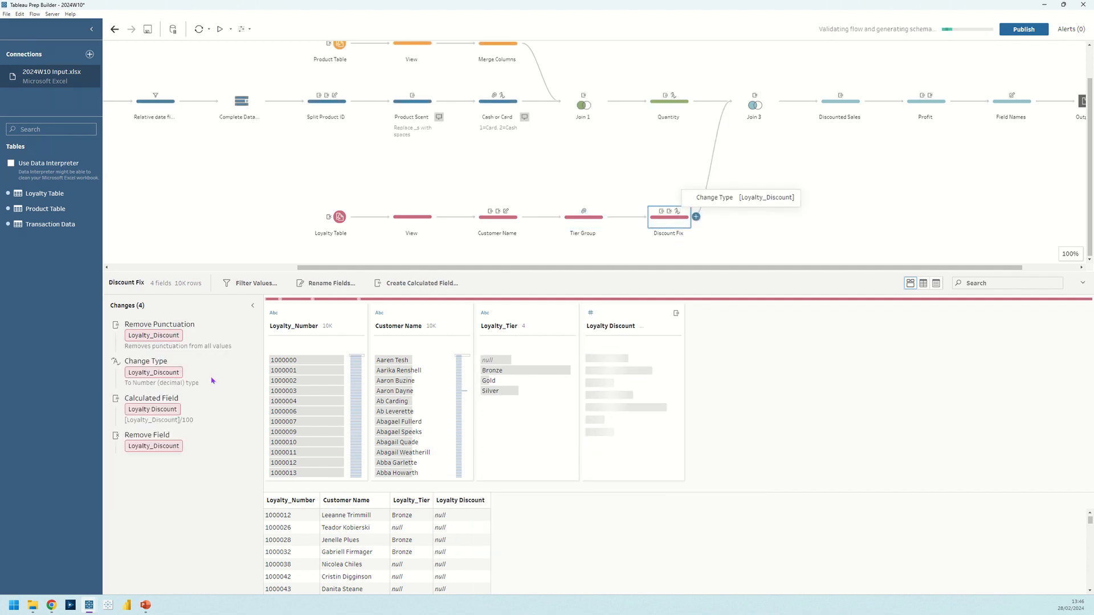
left_click(203, 343)
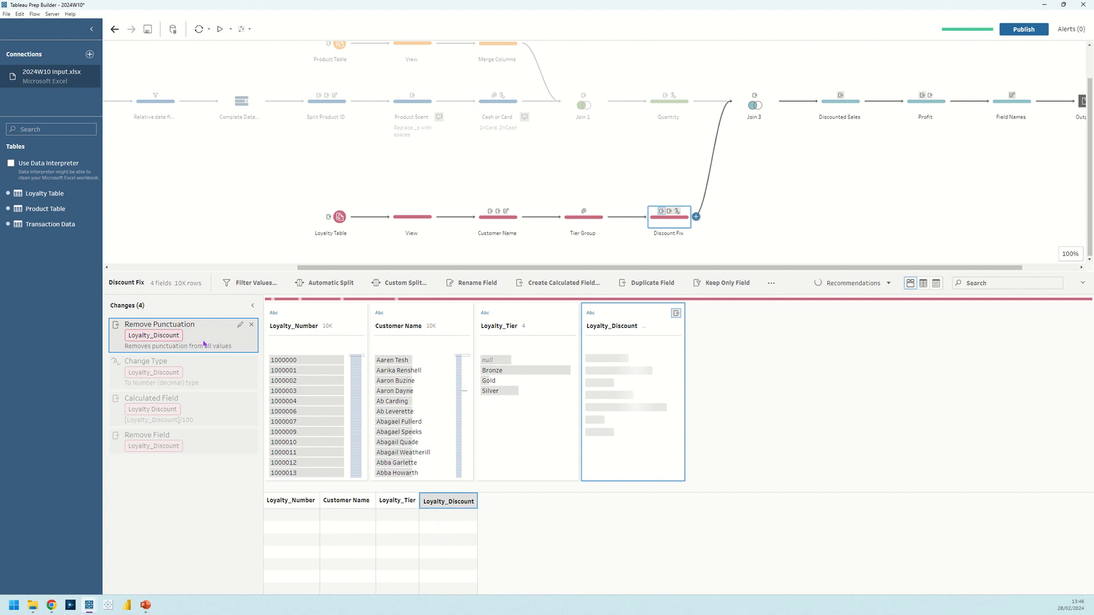
left_click(209, 372)
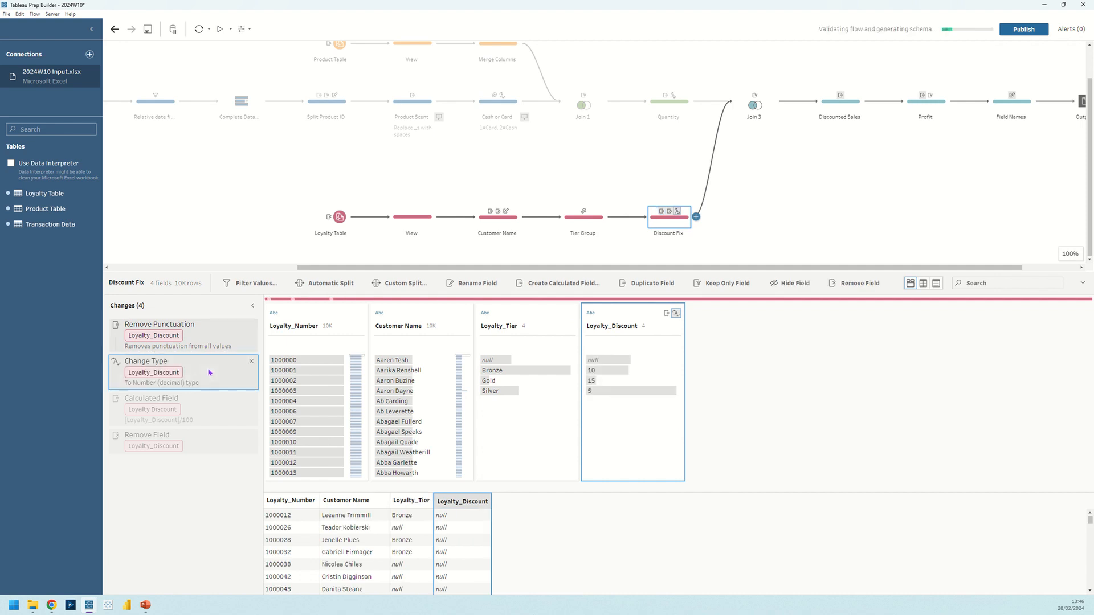
left_click(210, 411)
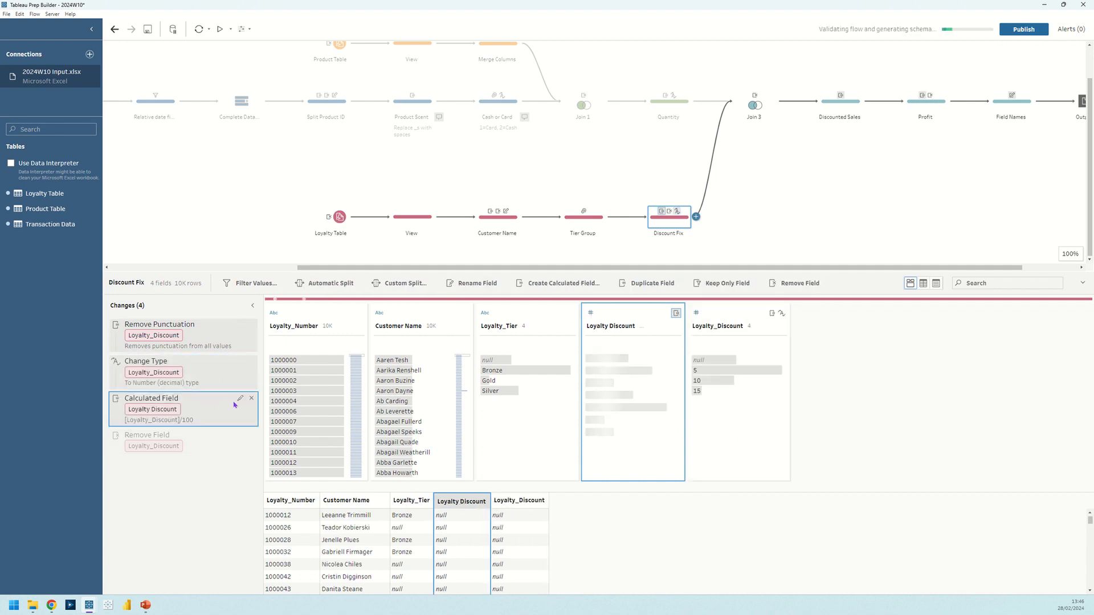
left_click(239, 399)
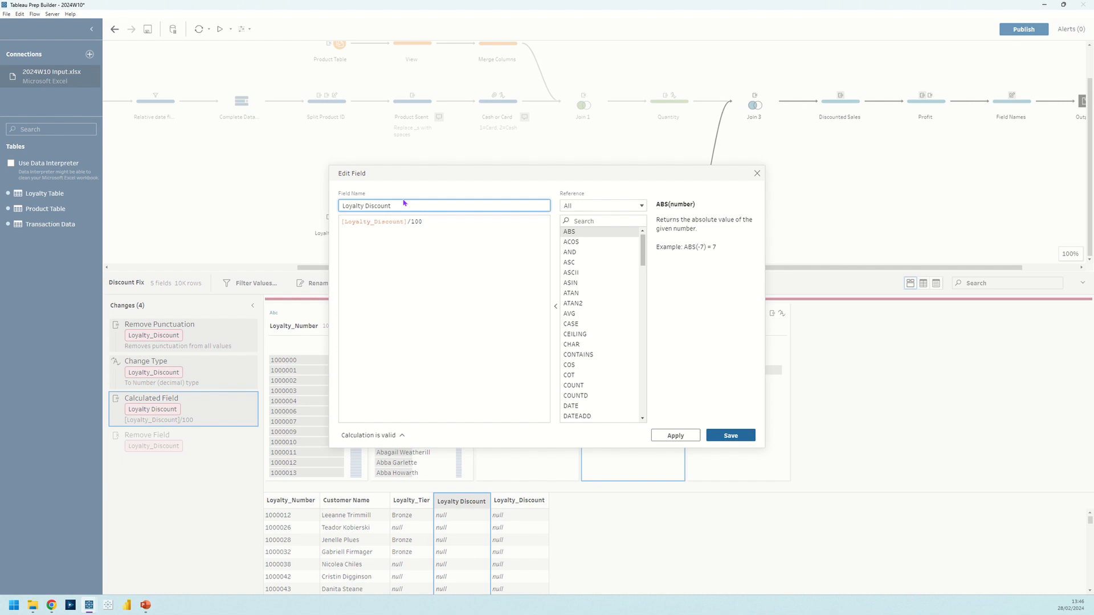
left_click(757, 174)
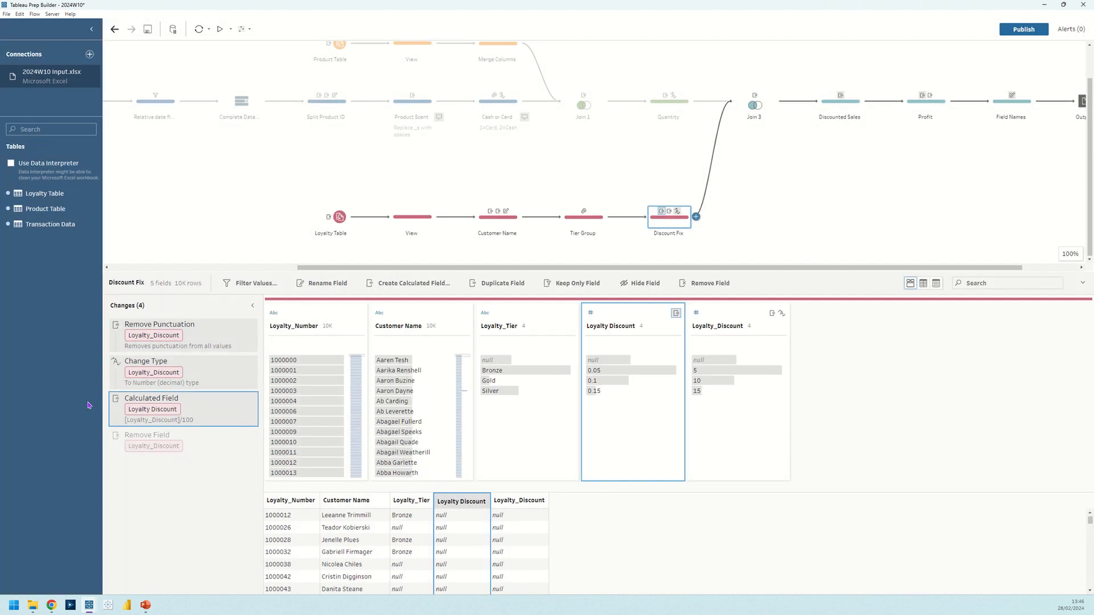
left_click(188, 450)
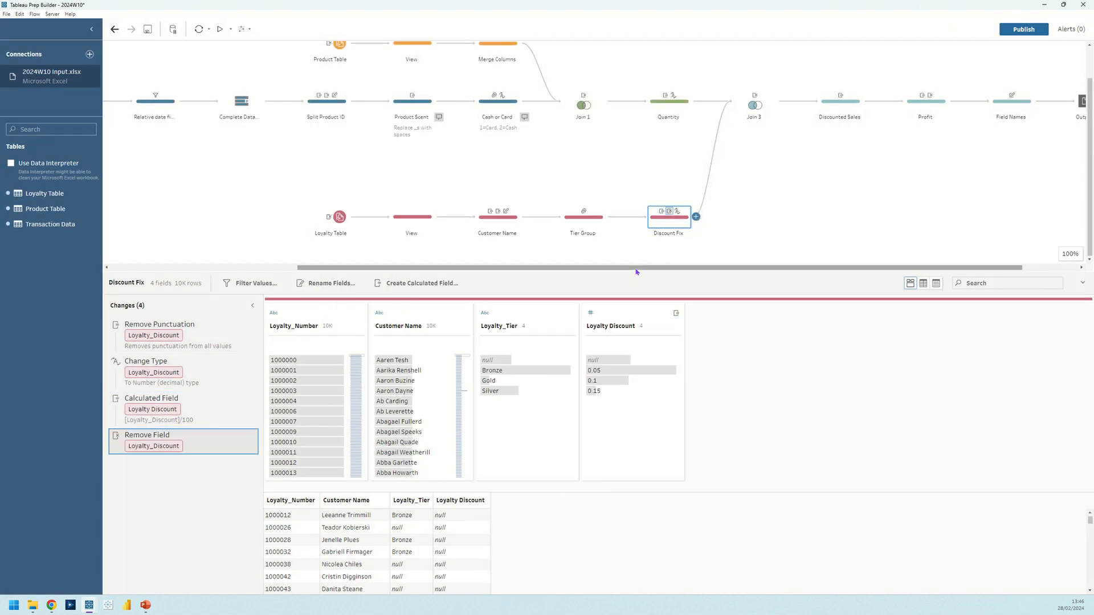
Review Join 3's Loyalty_Number join clause, left join type and summary of join results.
left_click_drag(731, 268, 787, 268)
left_click(677, 115)
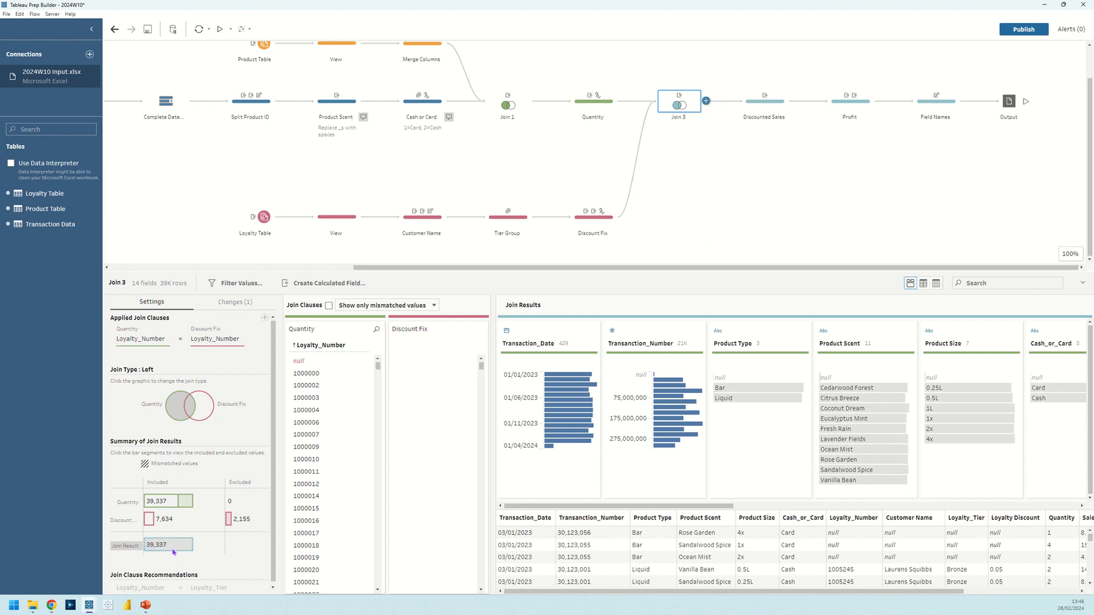
mouse_move(153, 552)
Review the Sales_After_Discount calculation, [Sales_Before_Discount]*(1-[Loyalty Discount]), in the Discounted Sales step.
left_click(762, 113)
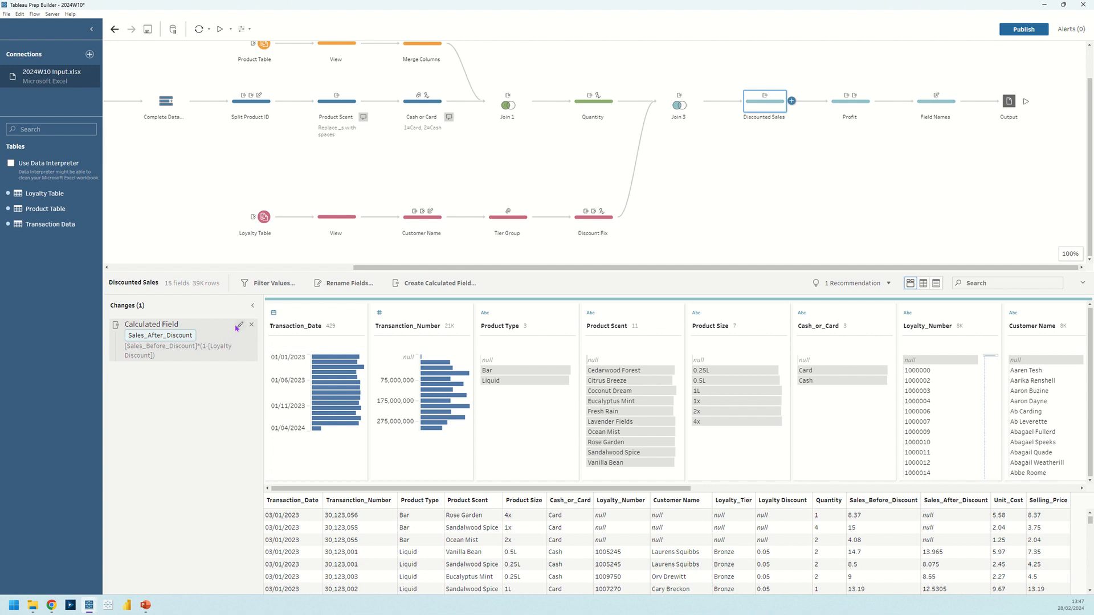
left_click(237, 326)
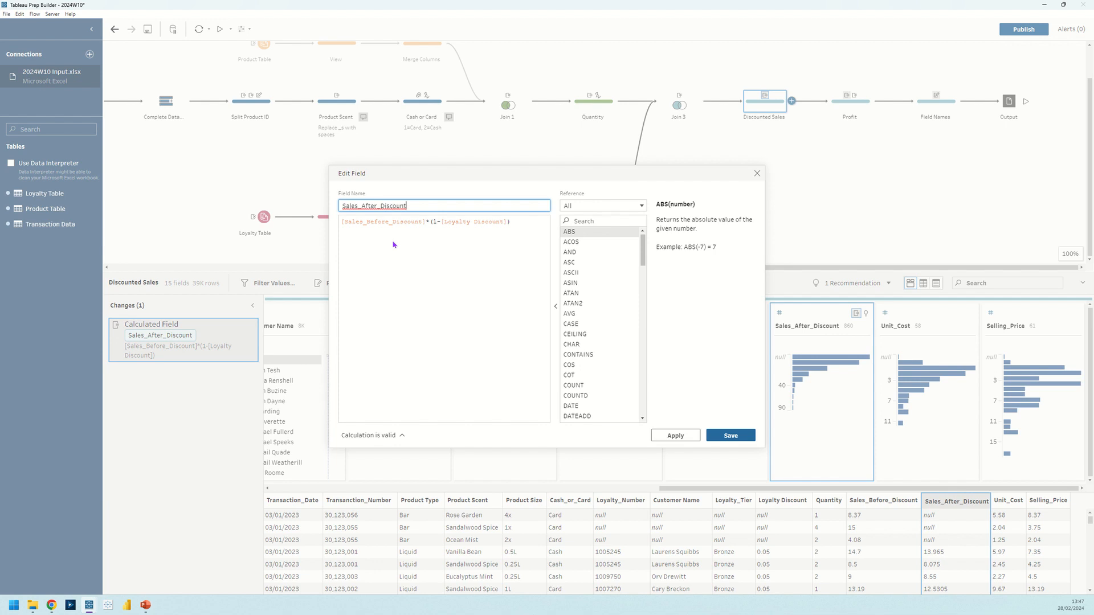
left_click(758, 173)
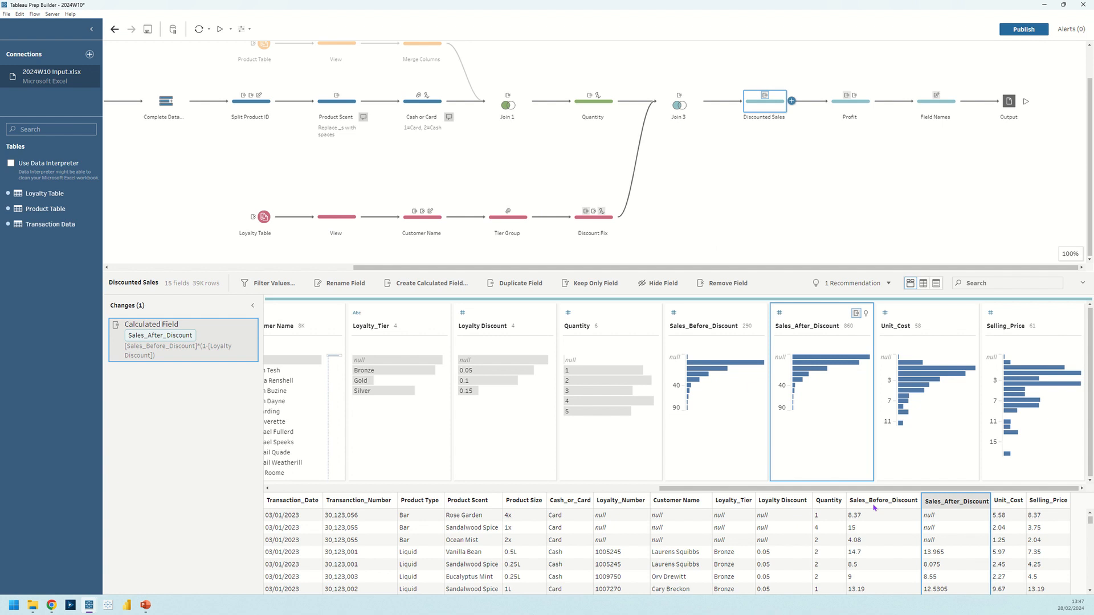
Compare the loyalty tier, discount, Sales_Before_Discount and Sales_After_Discount values in the first Bronze row of the Discounted Sales data.
left_click(735, 553)
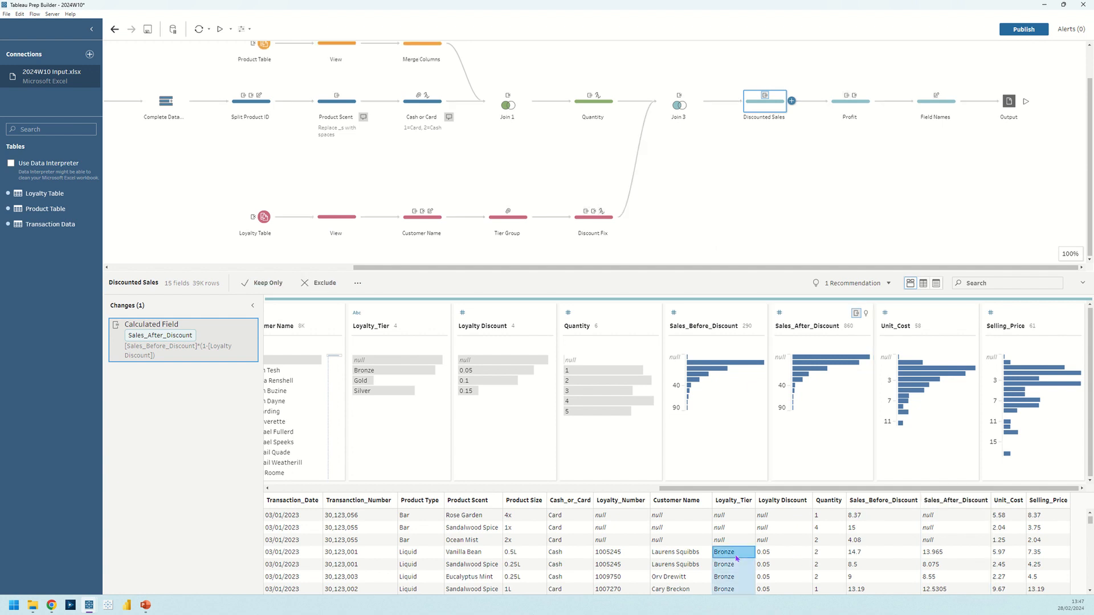
left_click(867, 554)
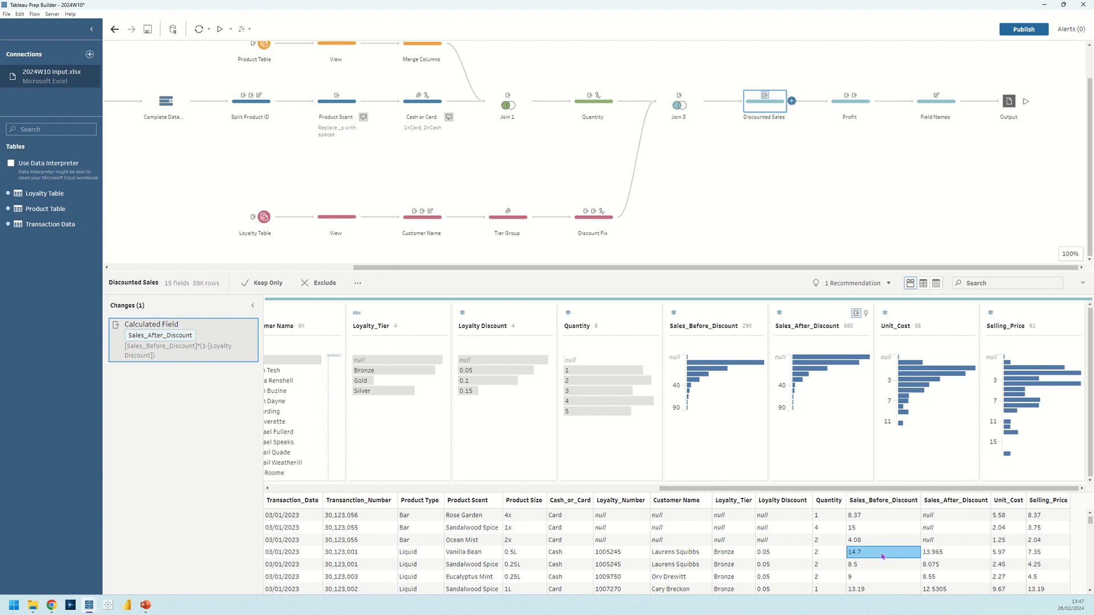
left_click(941, 552)
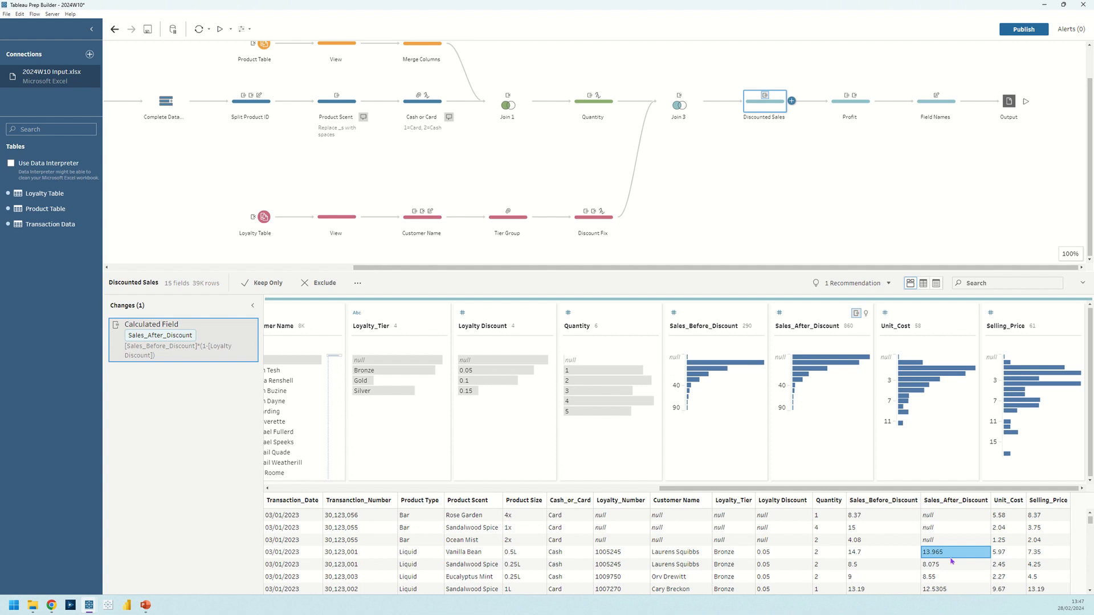
left_click(791, 552)
left_click(890, 554)
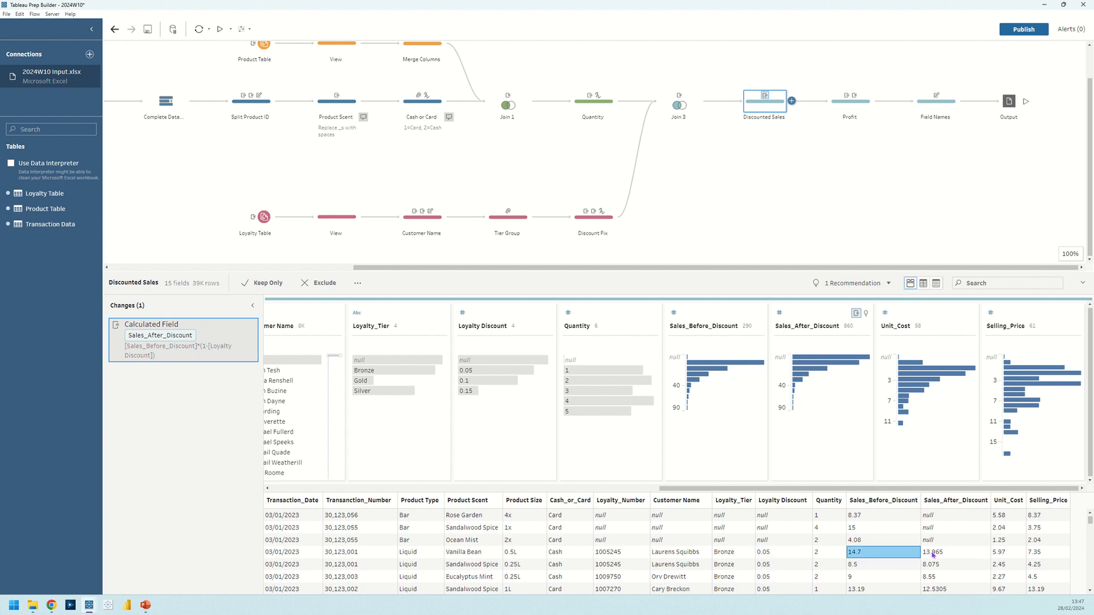
left_click(932, 553)
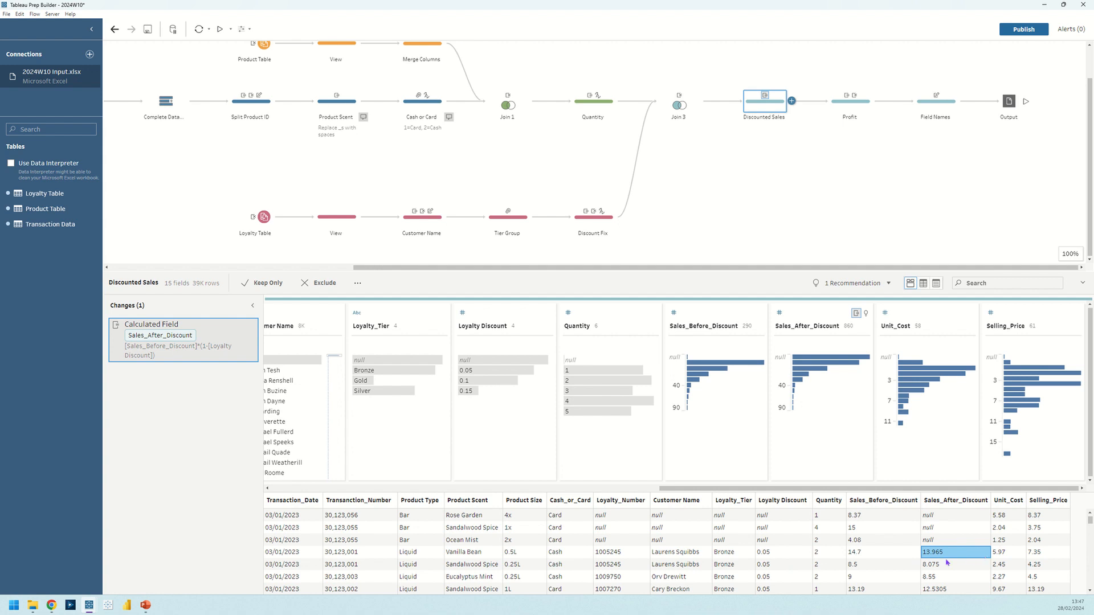
Review the Profit step's calculation, round([Sales_After_Discount]-([Unit_Cost]*[Quantity]),2), and its removal of the Unit_Cost and Selling_Price fields.
left_click(856, 108)
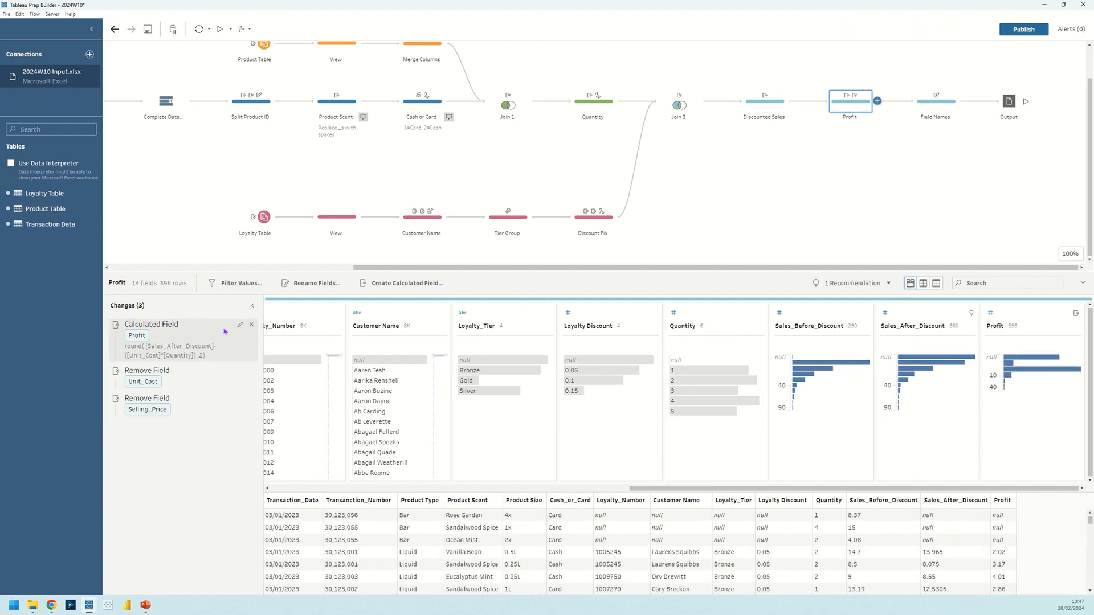
left_click(241, 326)
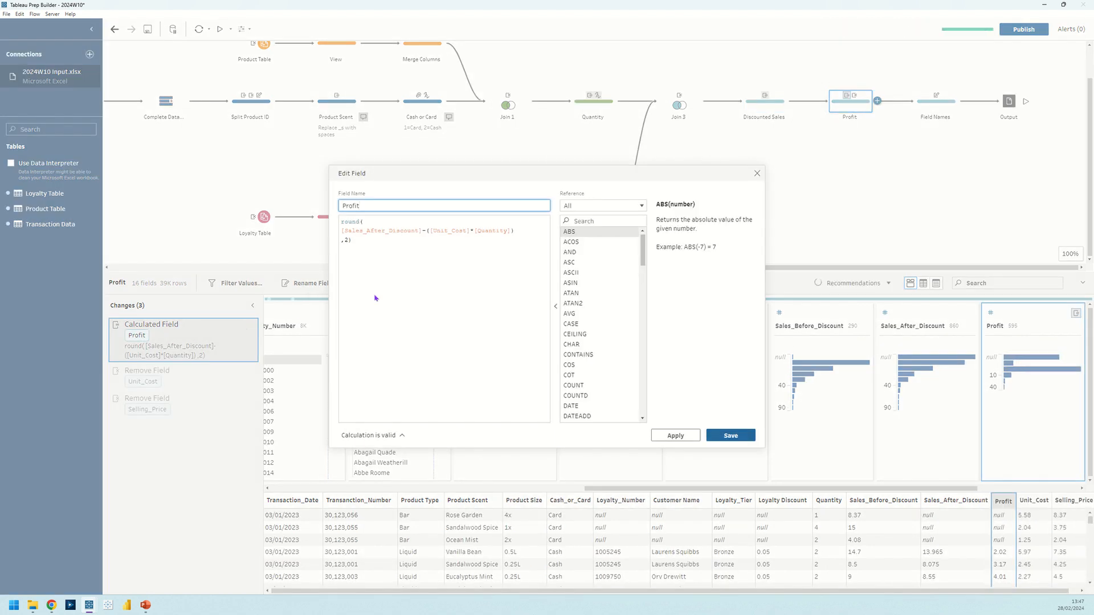
left_click(366, 241)
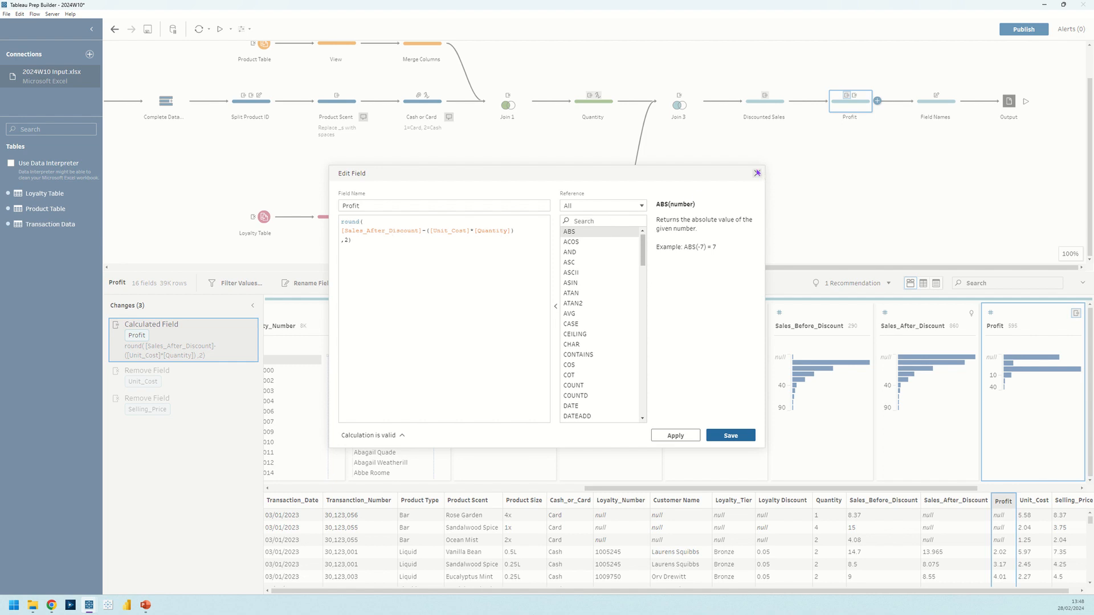
left_click(757, 172)
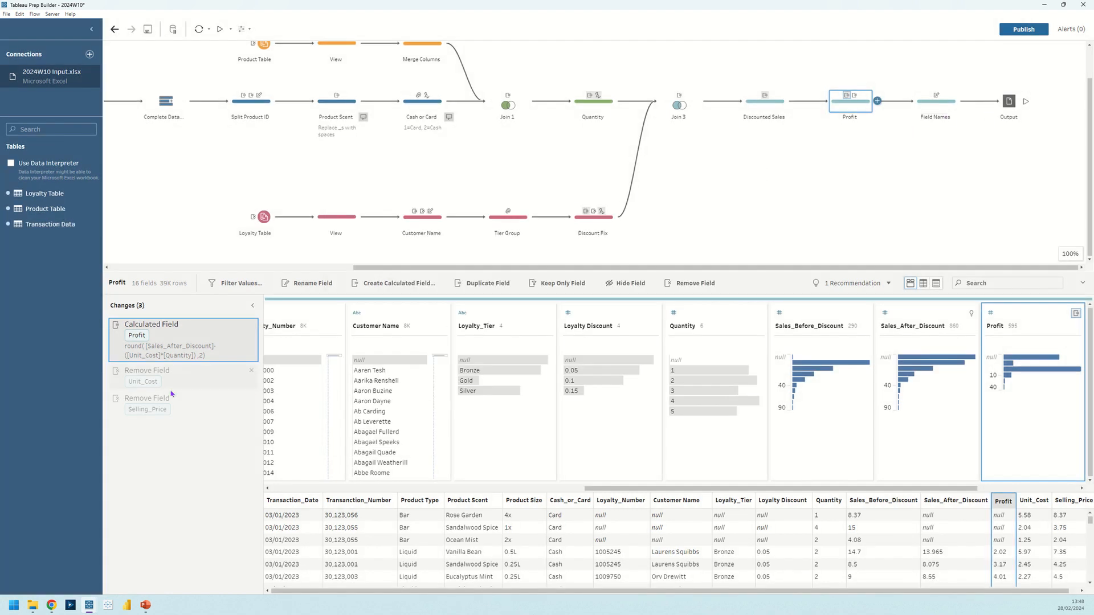
left_click(174, 410)
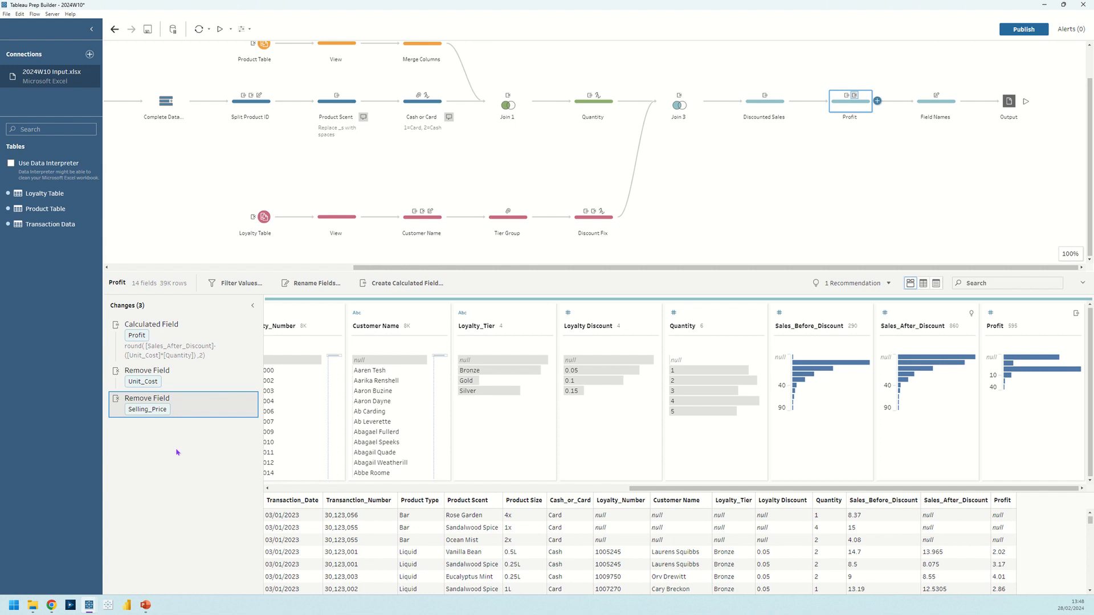
Review the Field Names step's rename change, and show the Profit step's fields as a list.
left_click(948, 107)
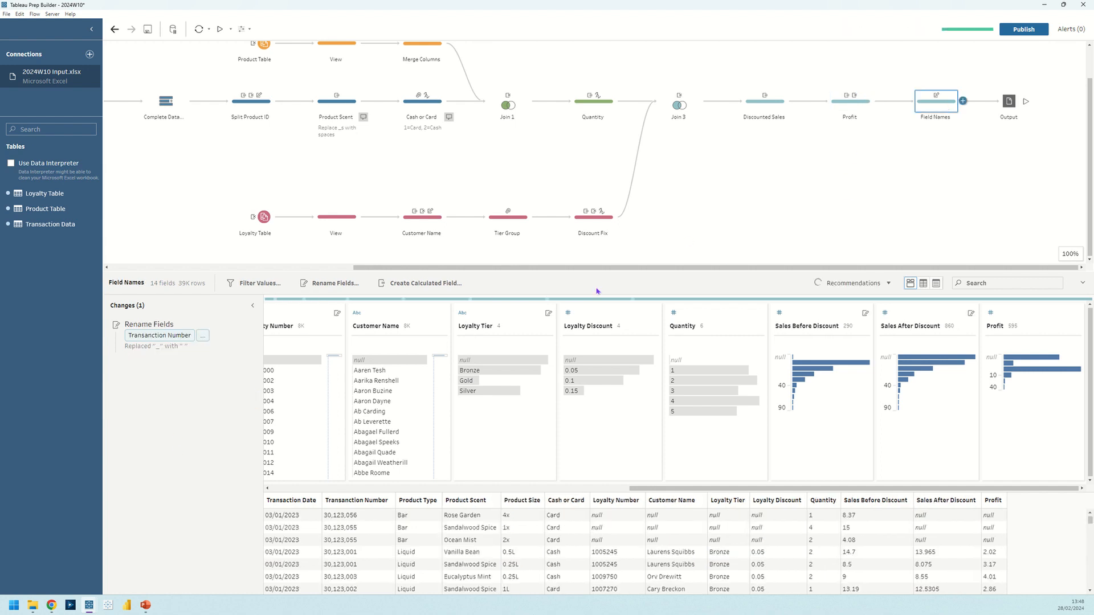
left_click(863, 110)
left_click(936, 283)
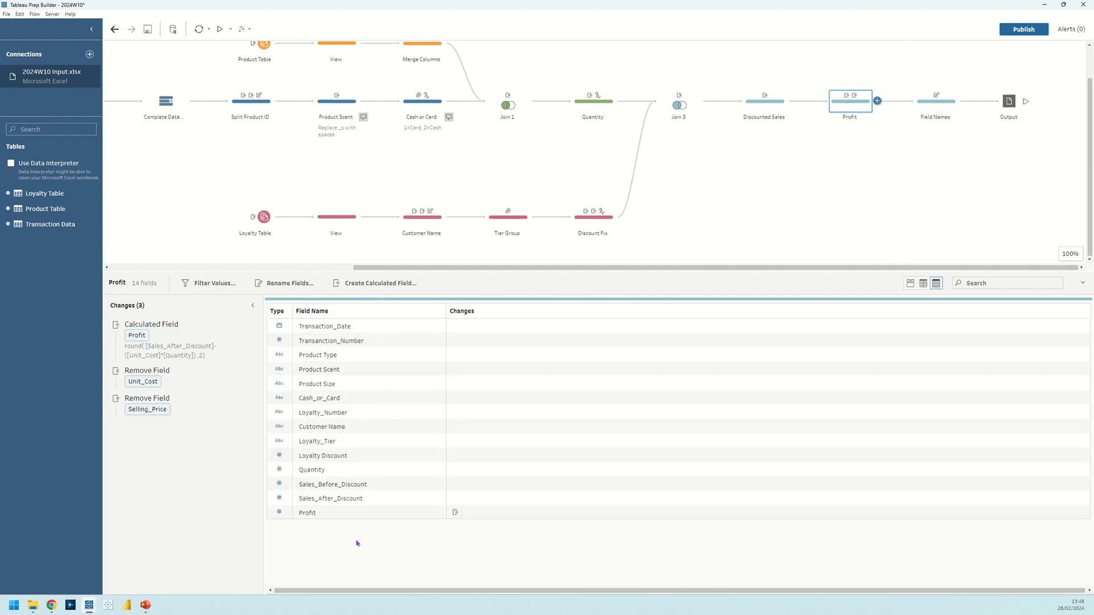
Bulk rename the Profit step's fields by replacing "_" with a space, with new fields renamed automatically.
left_click(304, 286)
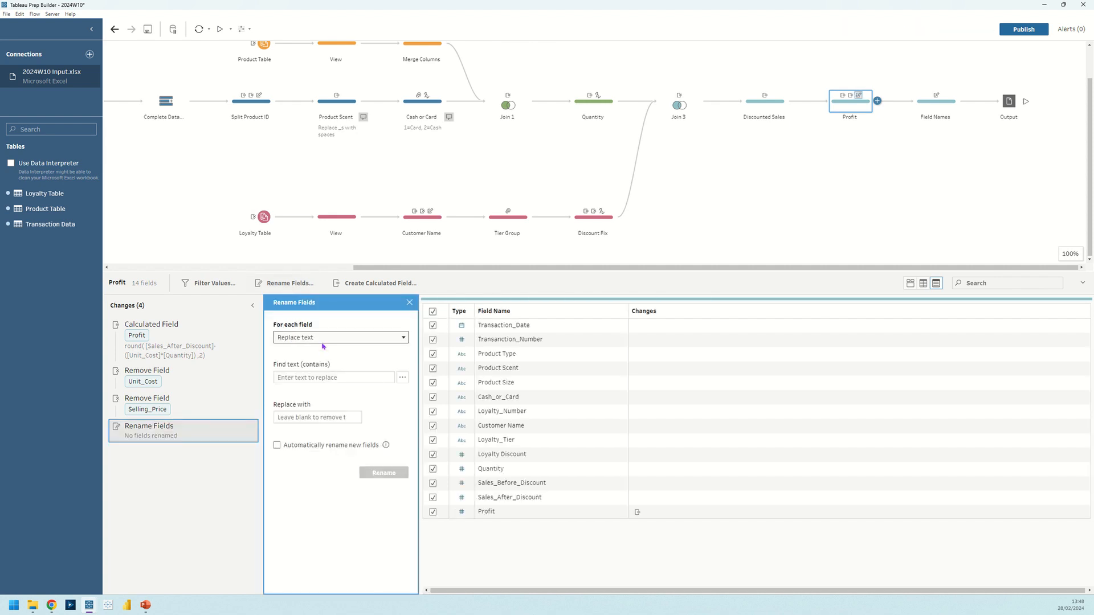
left_click(318, 379)
type("_")
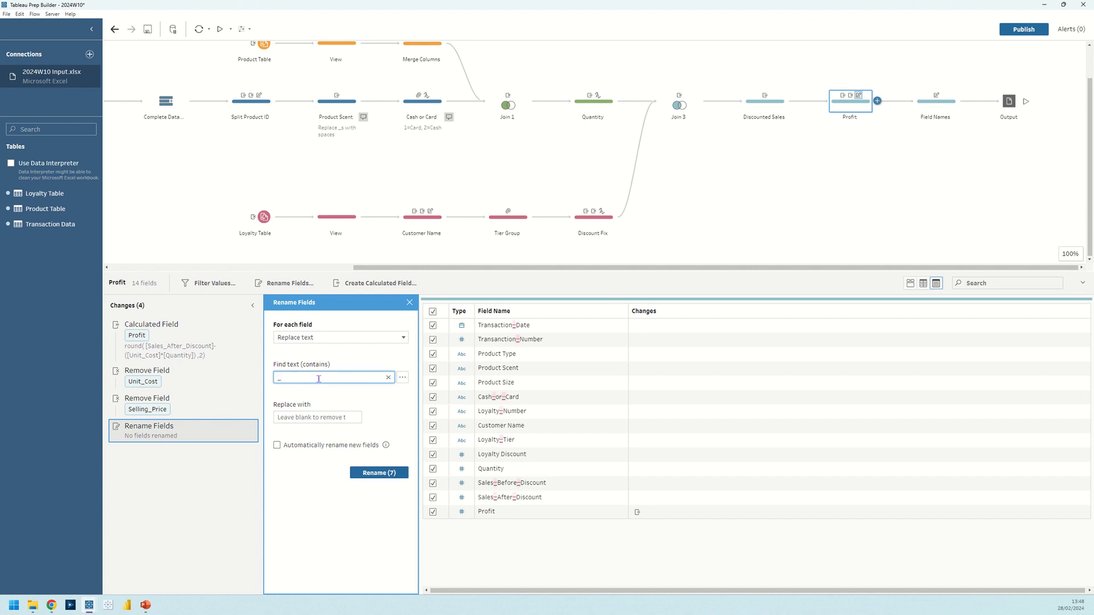
left_click(316, 417)
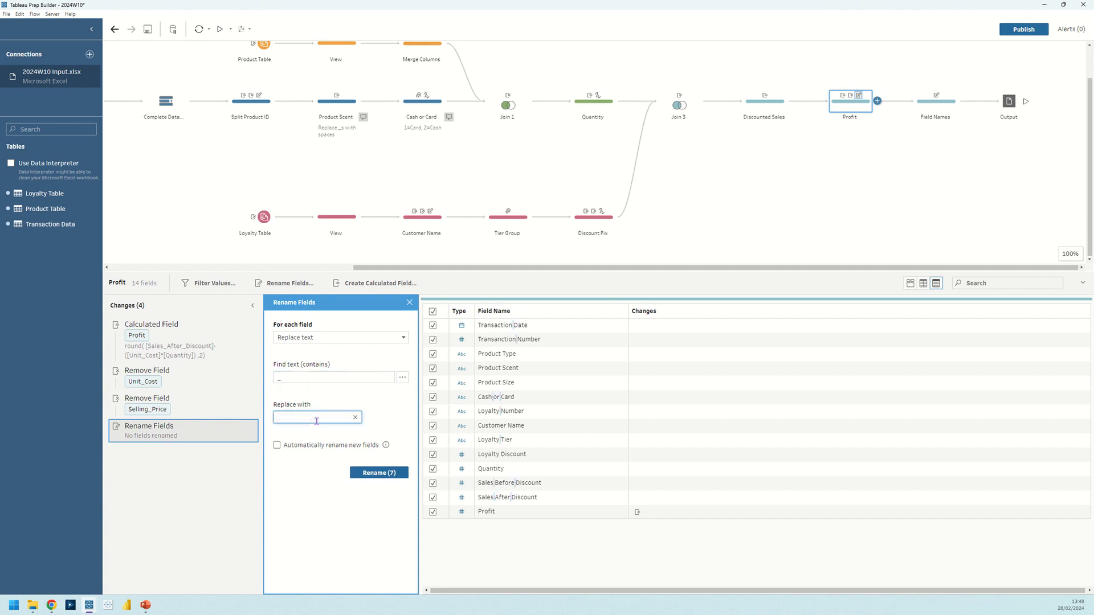
key("BackSpace")
left_click(277, 446)
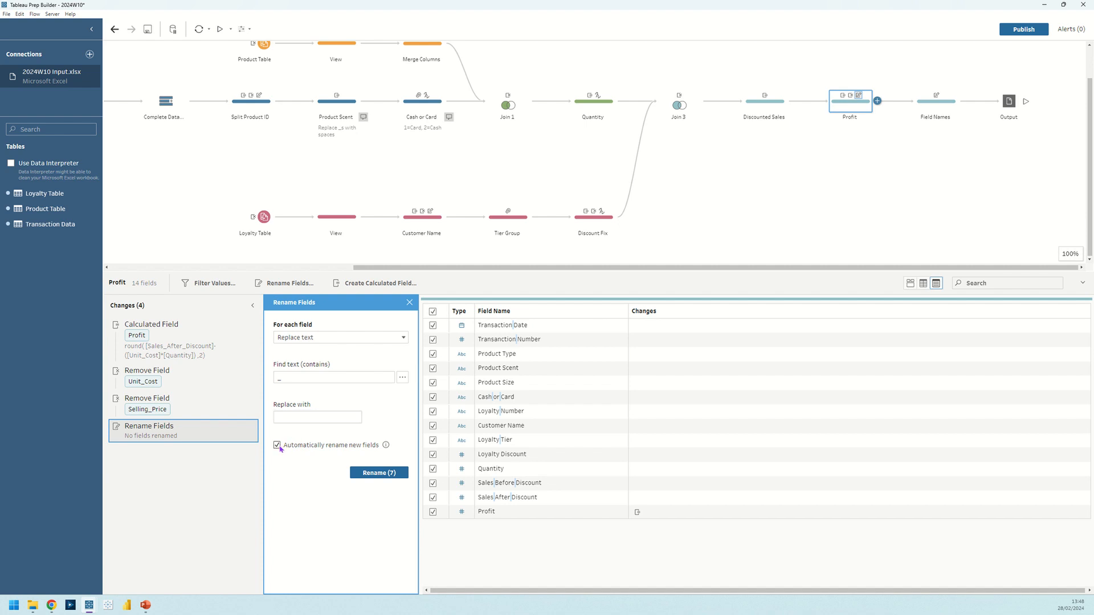
mouse_move(390, 447)
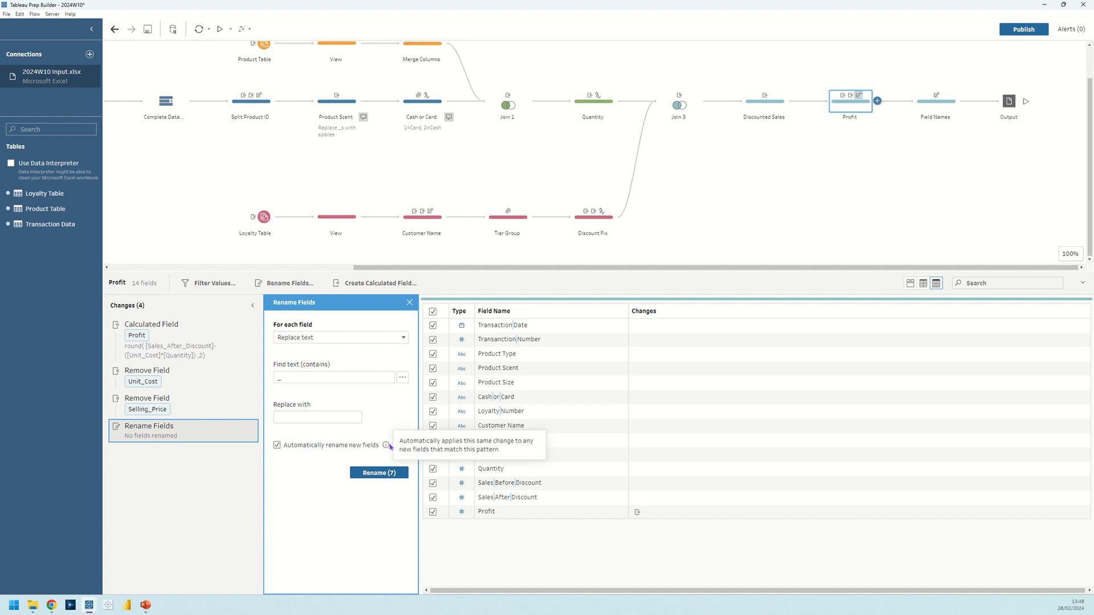
left_click(355, 473)
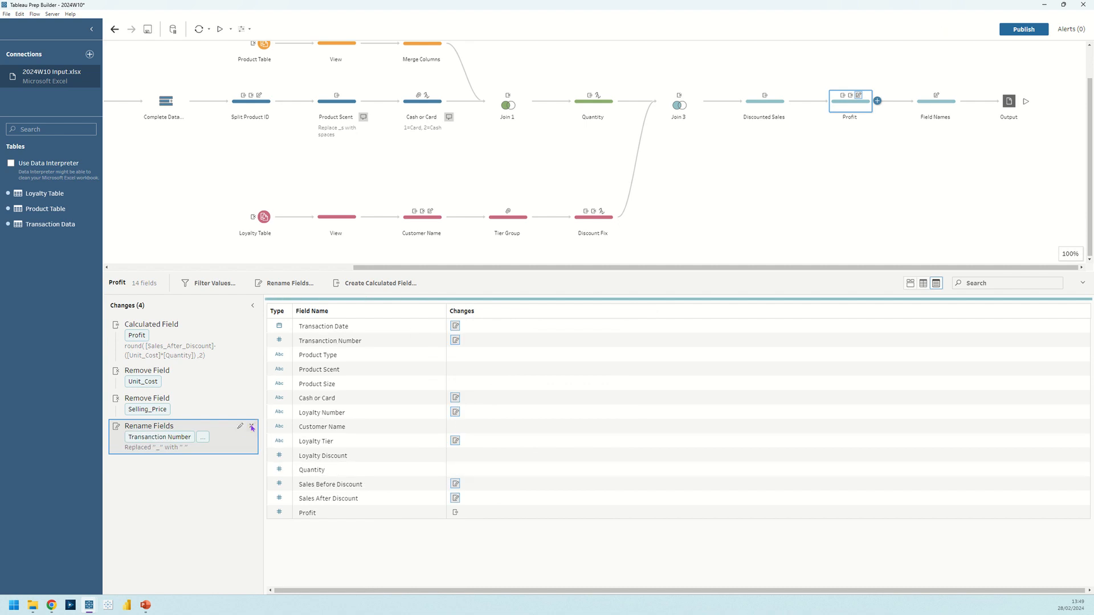
Remove the Rename Fields change from the Profit step and return to the Field Names step.
left_click(252, 428)
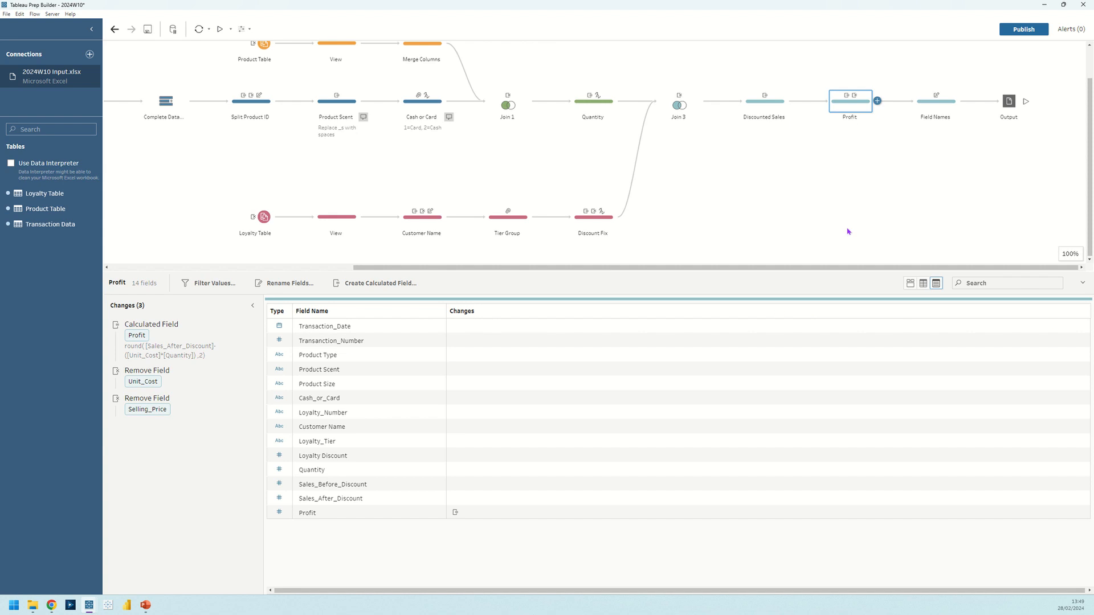
left_click(949, 111)
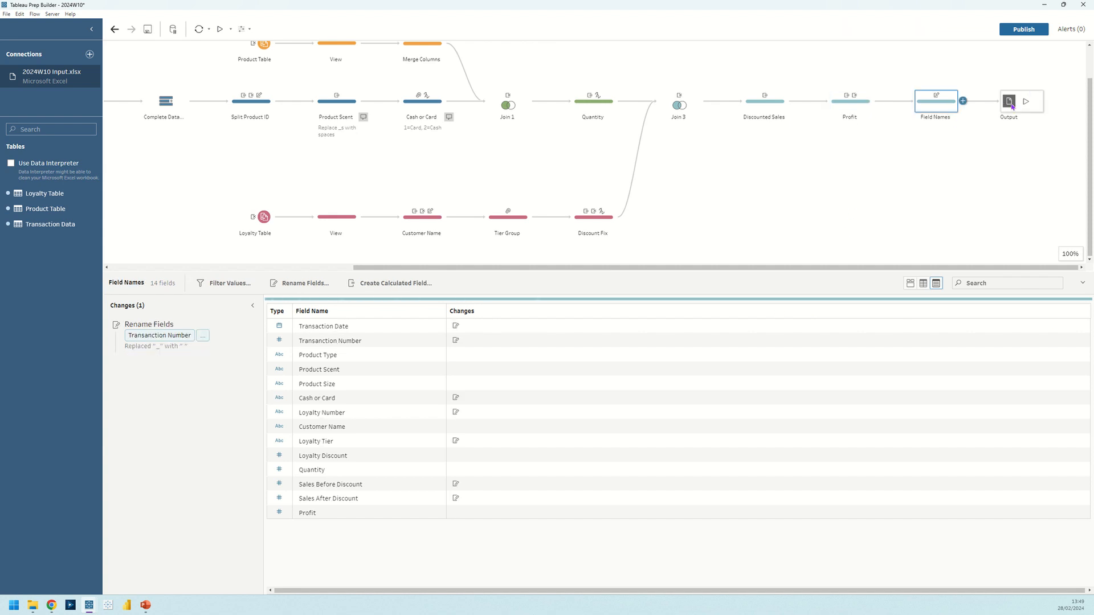
Set the Output step to save the 2024W10 Output as a published data source instead of a file.
left_click(1011, 106)
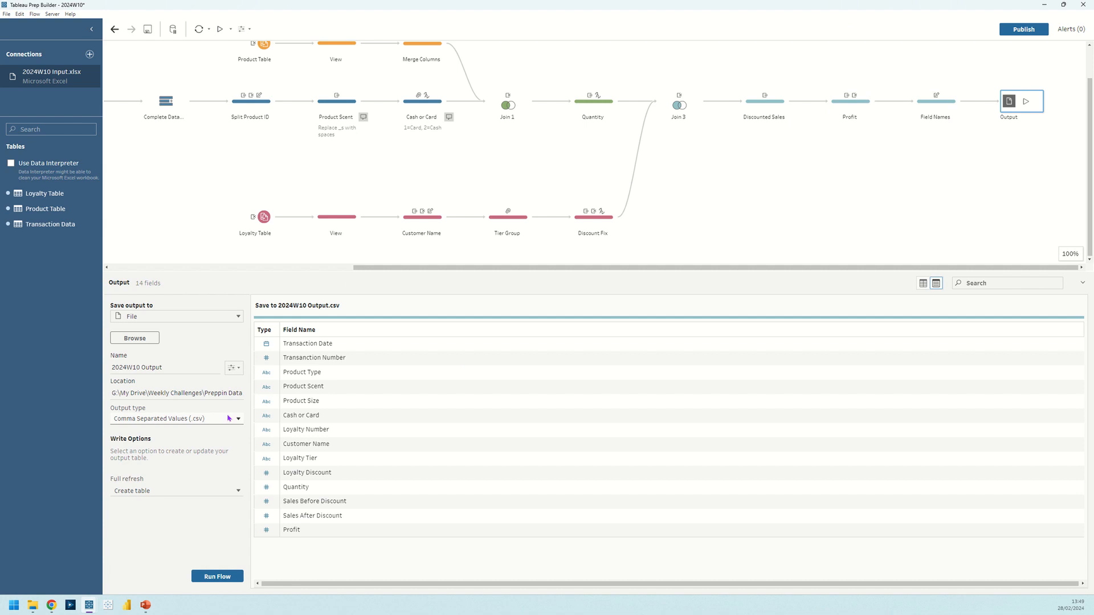
left_click(135, 317)
left_click(141, 341)
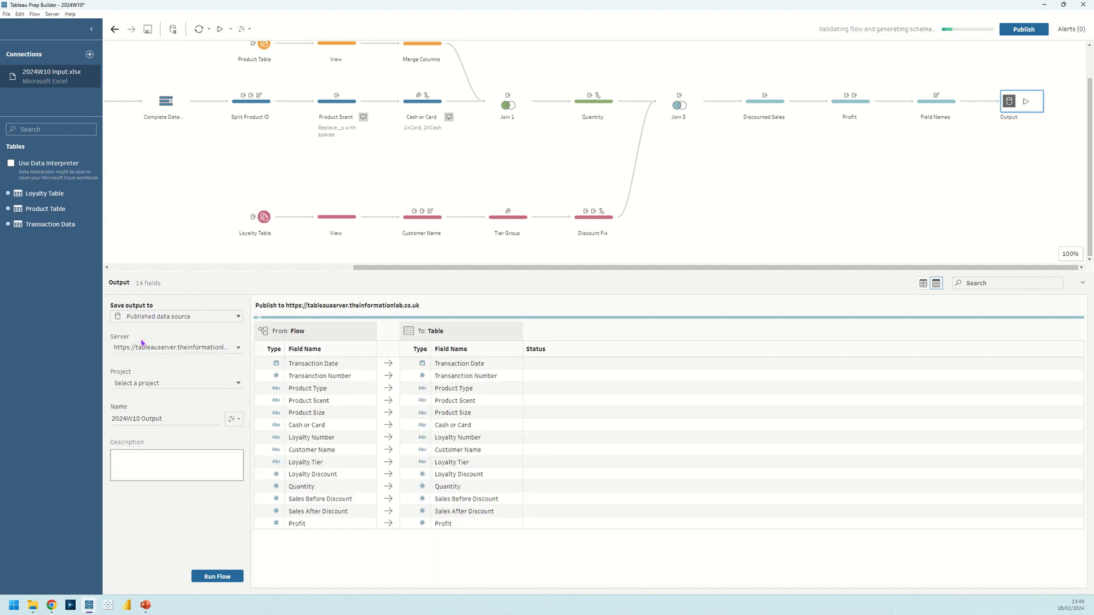